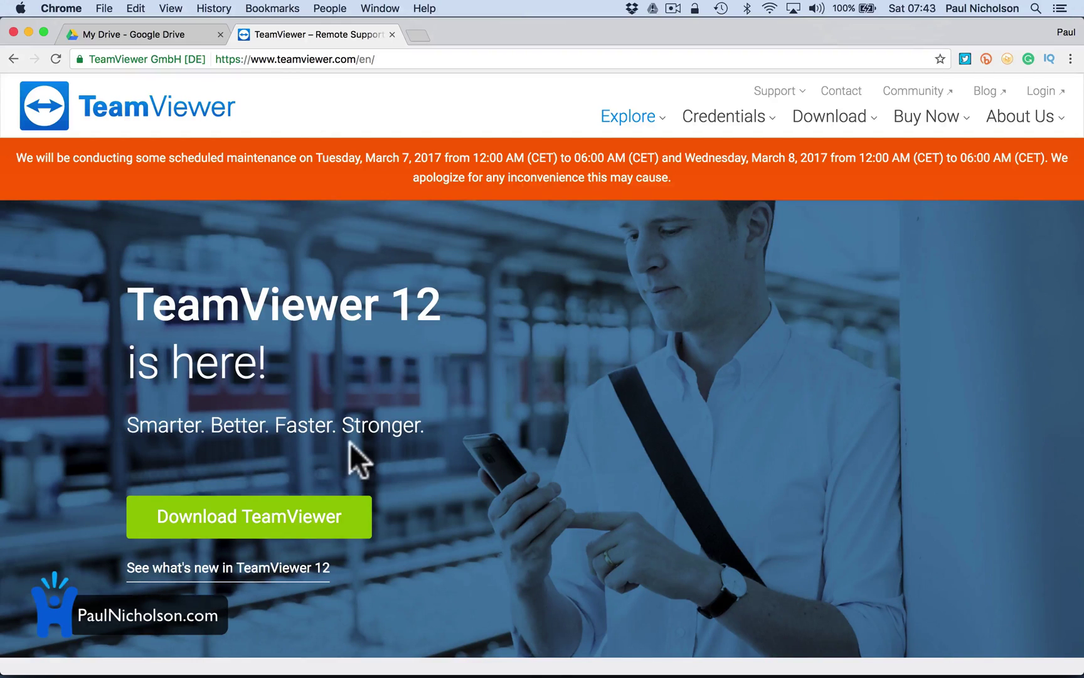
Download the TeamViewer installer and launch Install TeamViewer.pkg from the disk image.
left_click(302, 526)
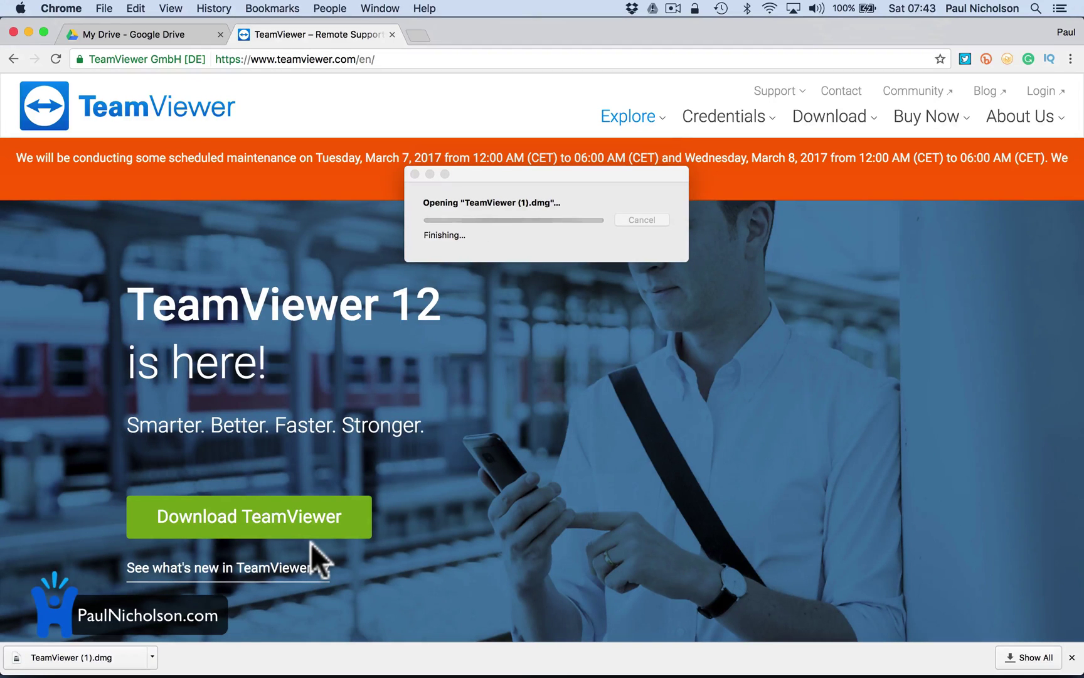
double_click(903, 157)
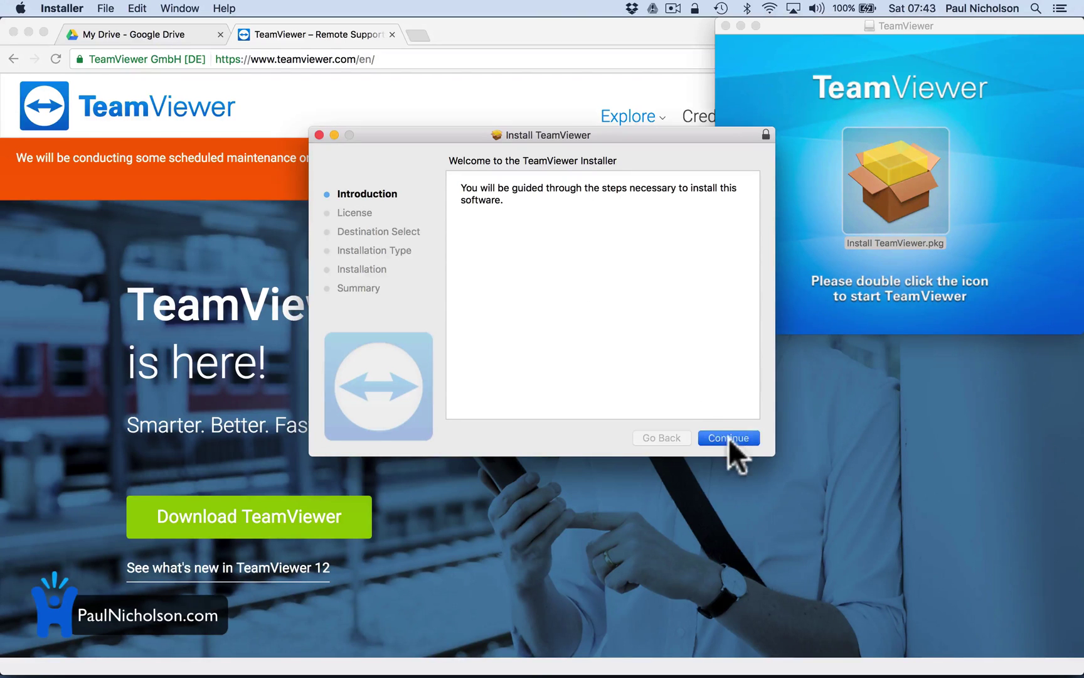
Accept the TeamViewer license and install it, authorizing with the admin password.
left_click(728, 438)
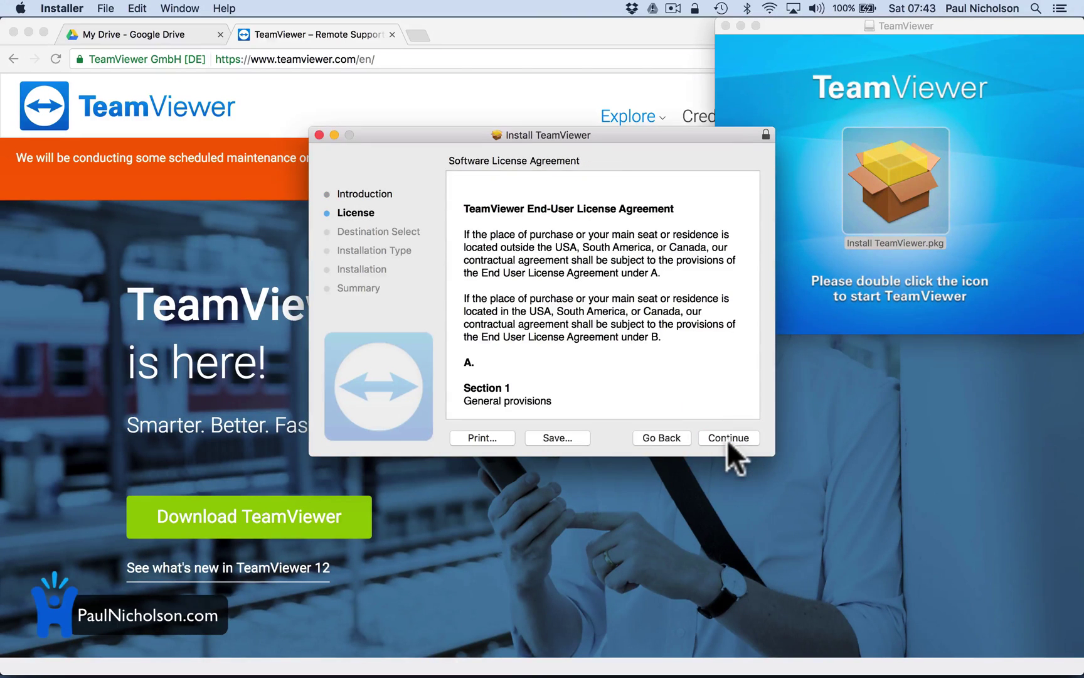
left_click(728, 438)
left_click(678, 254)
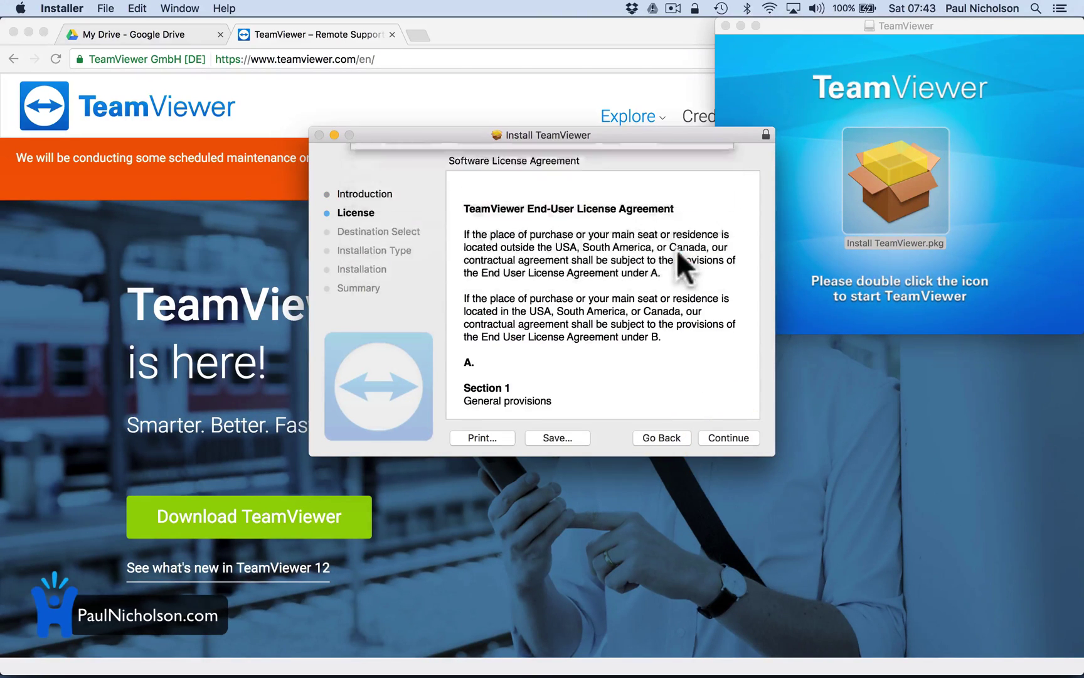
left_click(728, 438)
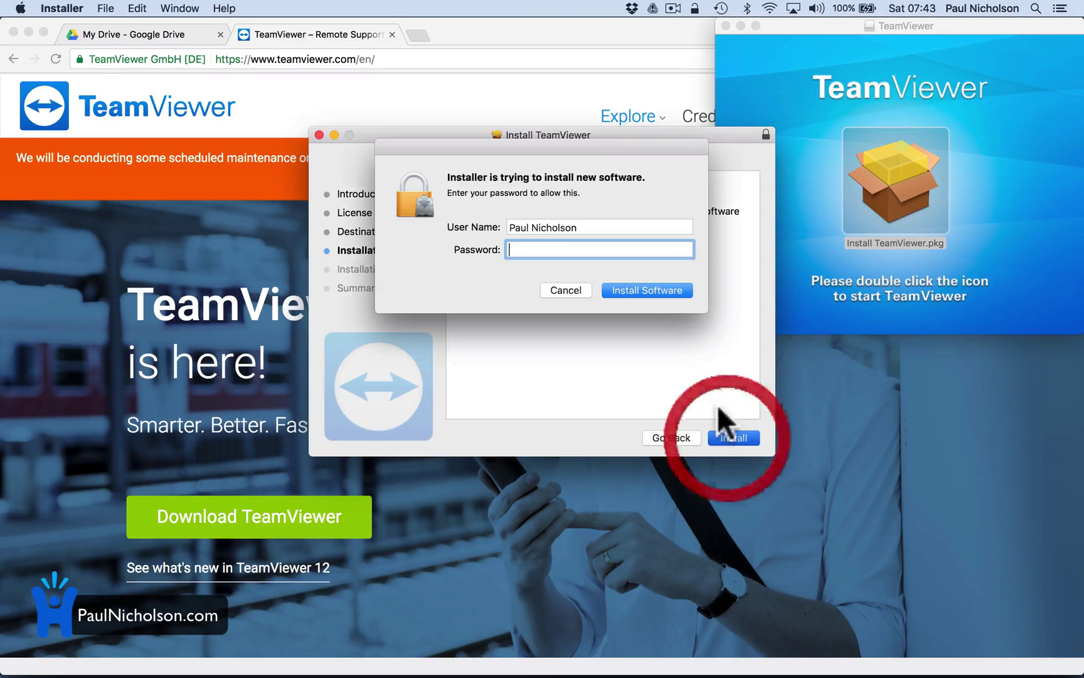
type("•••••")
key("Return")
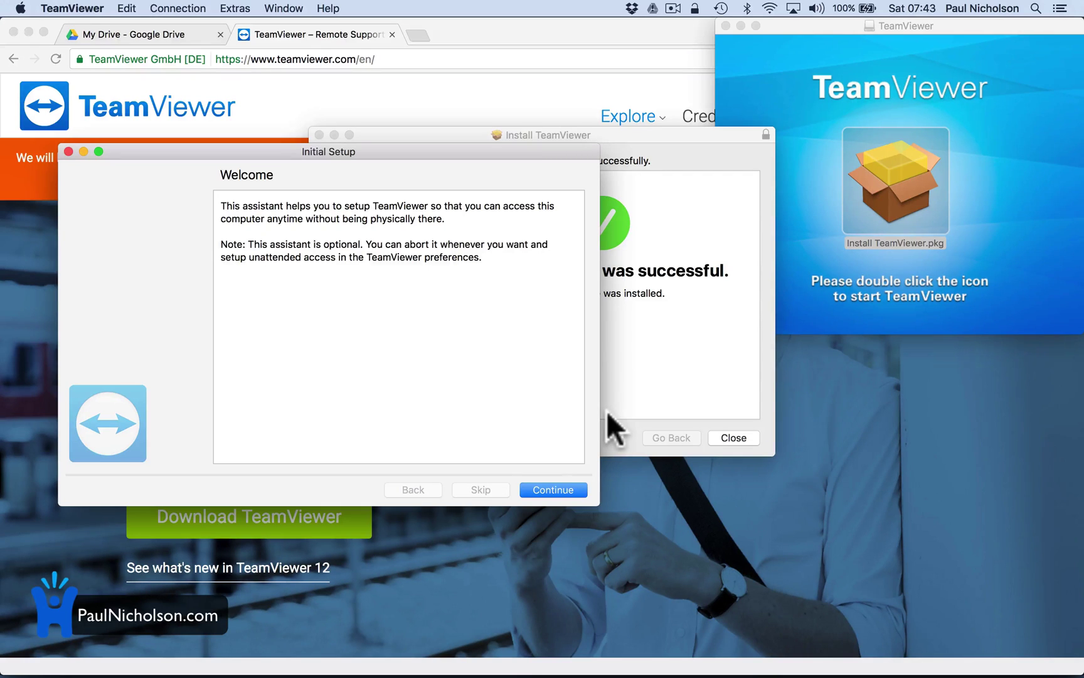
Set and confirm a personal password for unattended access, then finish Initial Setup.
left_click(556, 490)
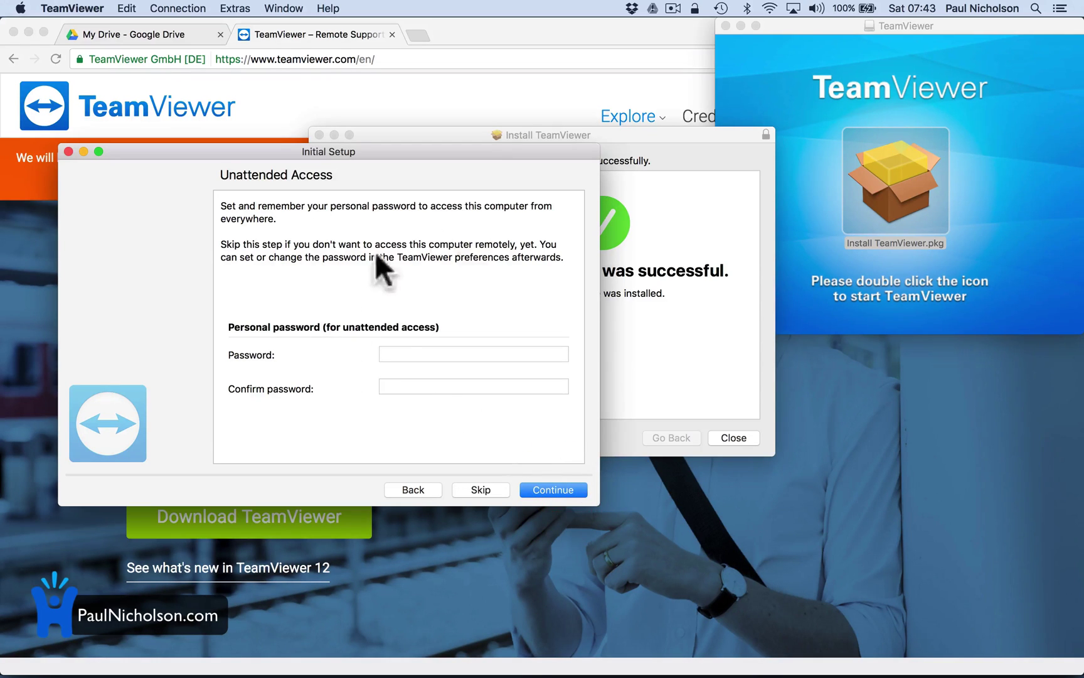
left_click(407, 354)
type("••••••••••")
key("Tab")
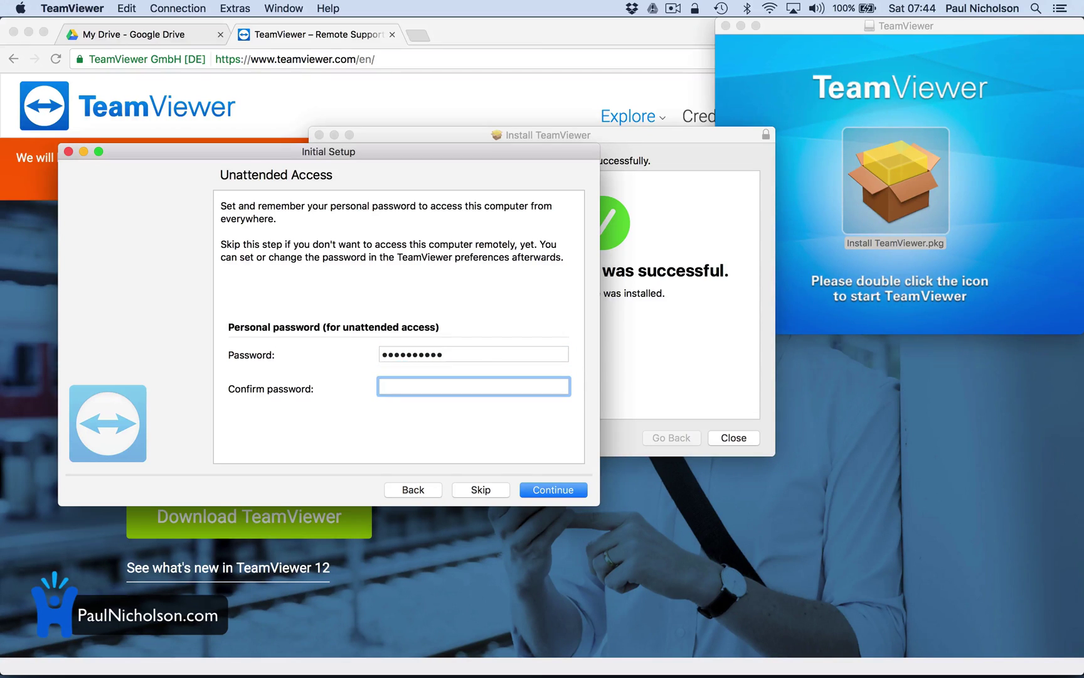
type("••••••••••")
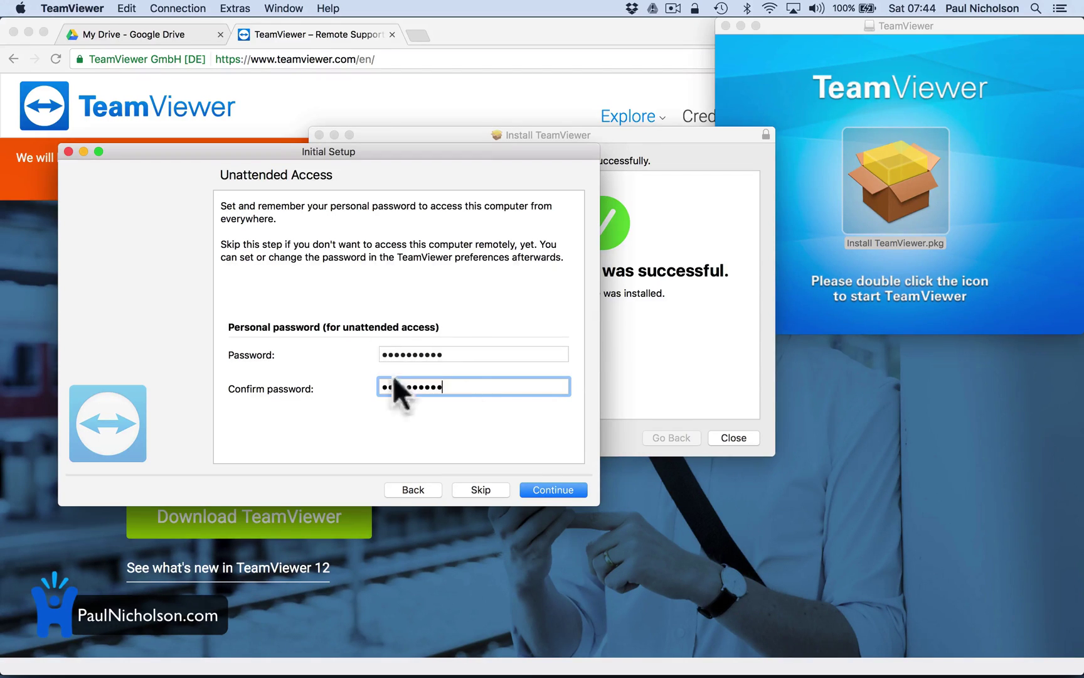
left_click(567, 489)
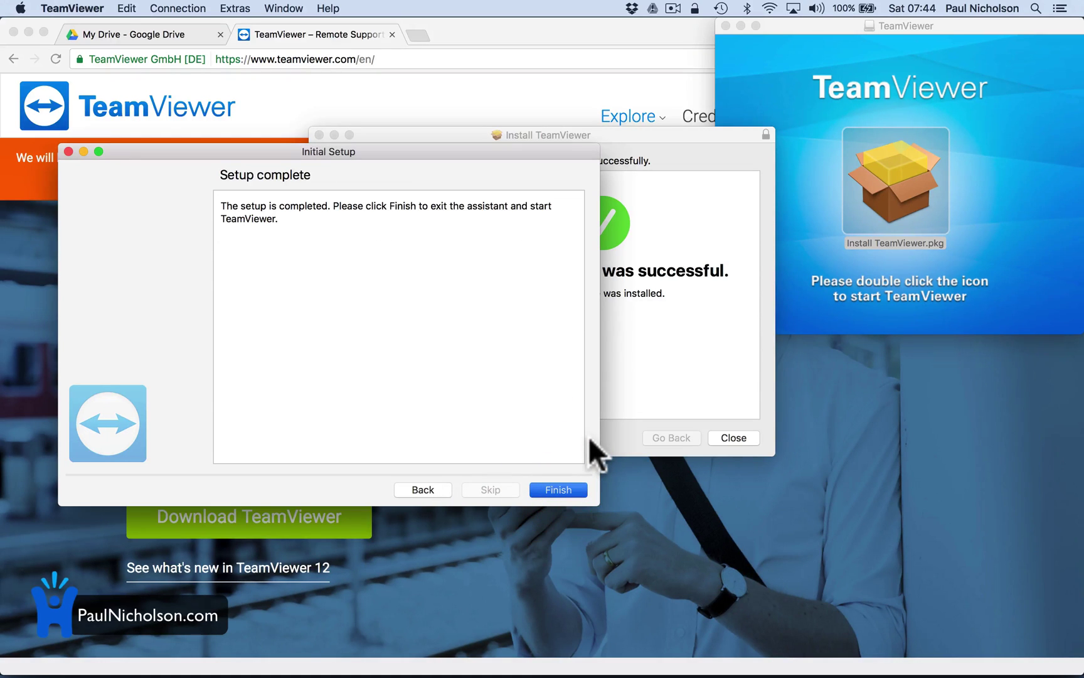
Close the installer, move the package to the Trash, and launch TeamViewer from the Dock.
left_click(731, 437)
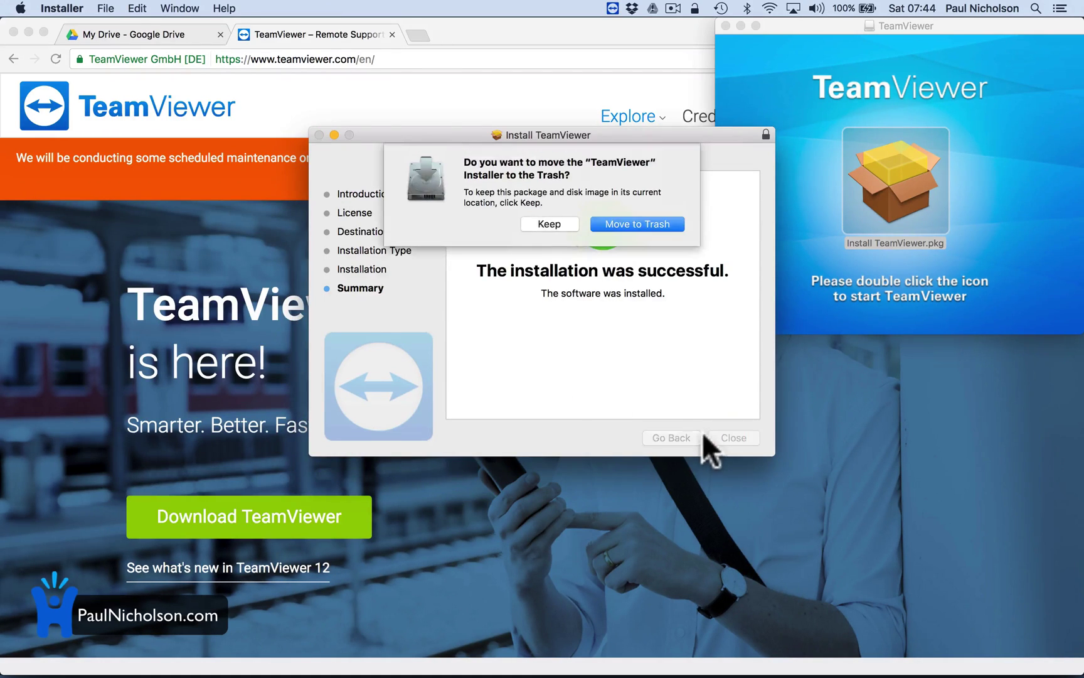
left_click(619, 226)
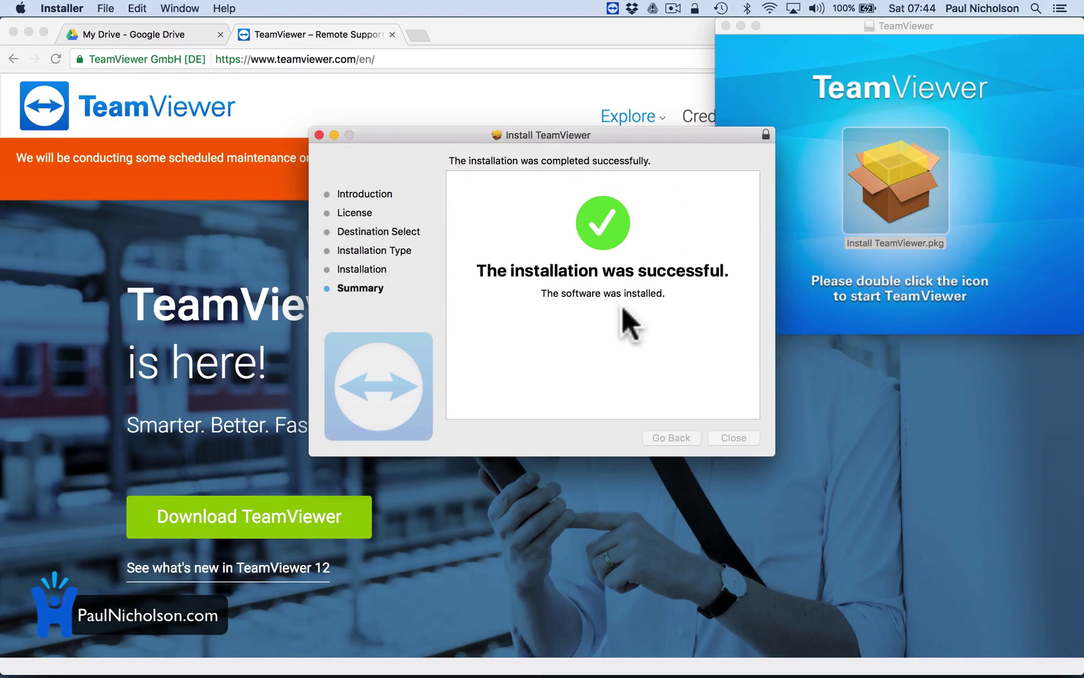
mouse_move(734, 675)
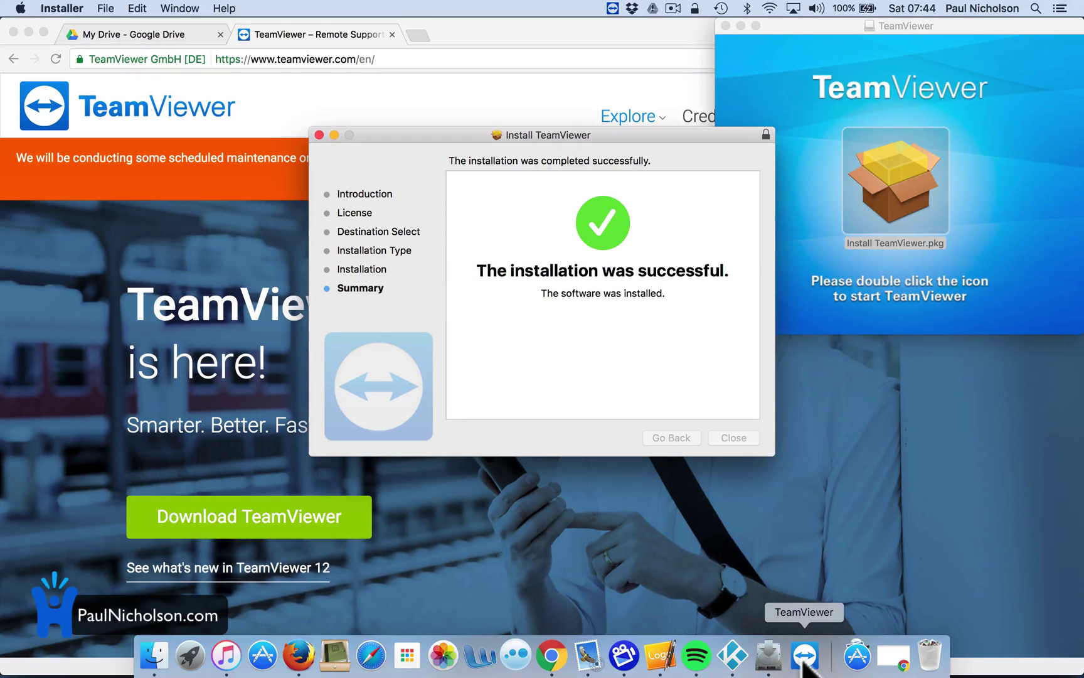
left_click(803, 657)
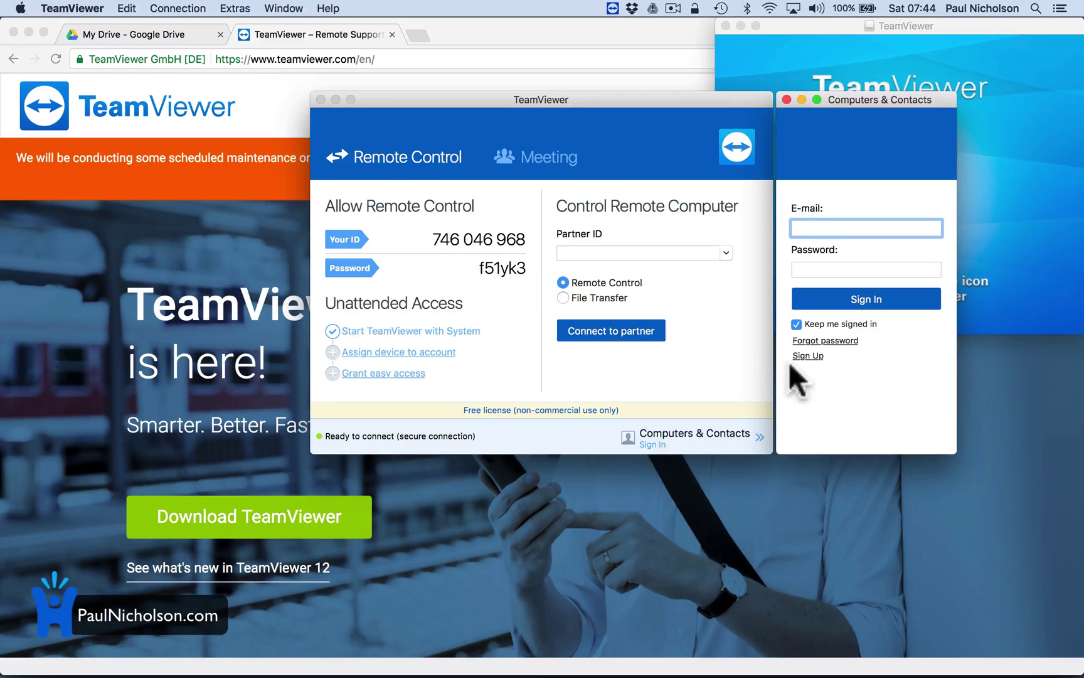
Register a TeamViewer account with the account e-mail, full name and password, passing the robot check.
left_click(807, 356)
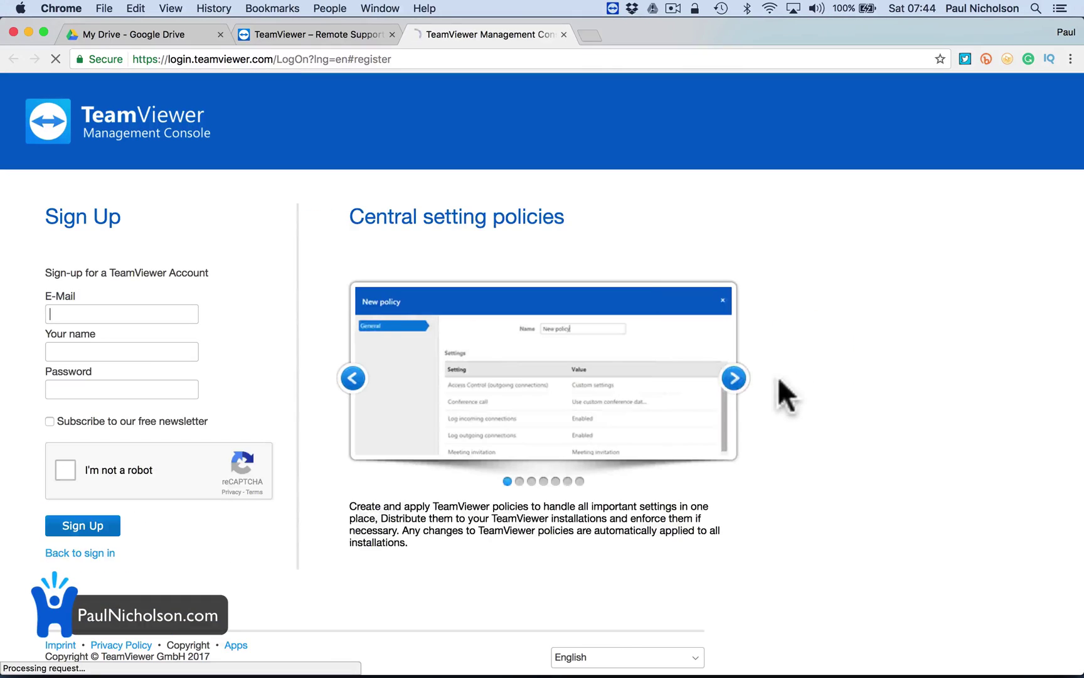
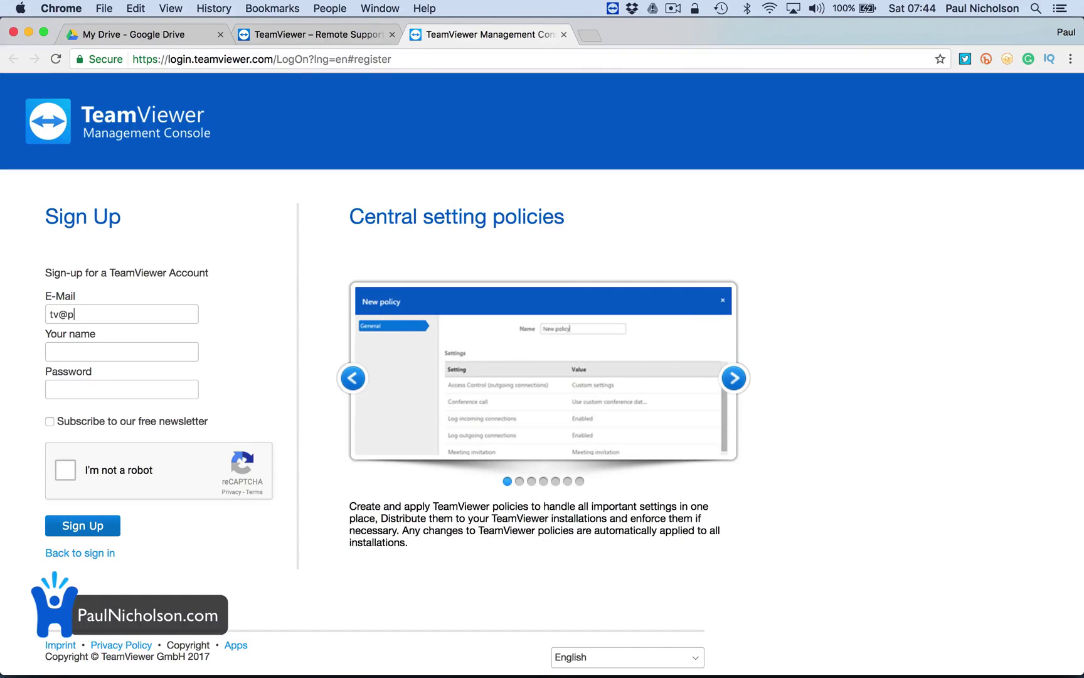
left_click(50, 351)
type("Paul N")
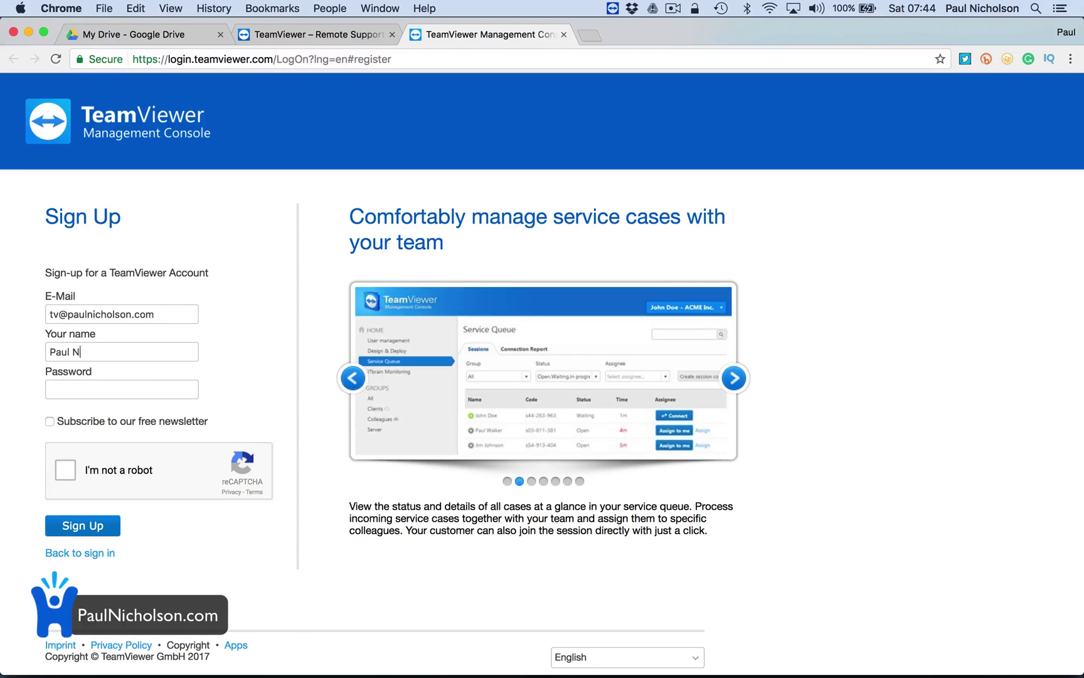
type("icholson**********")
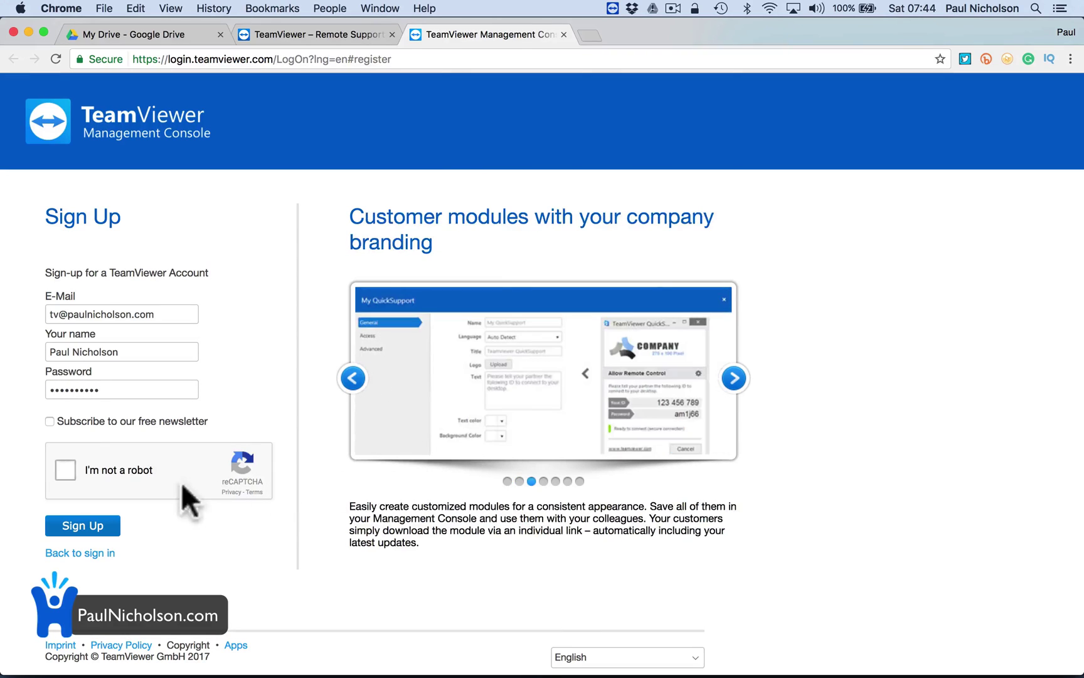
left_click(78, 526)
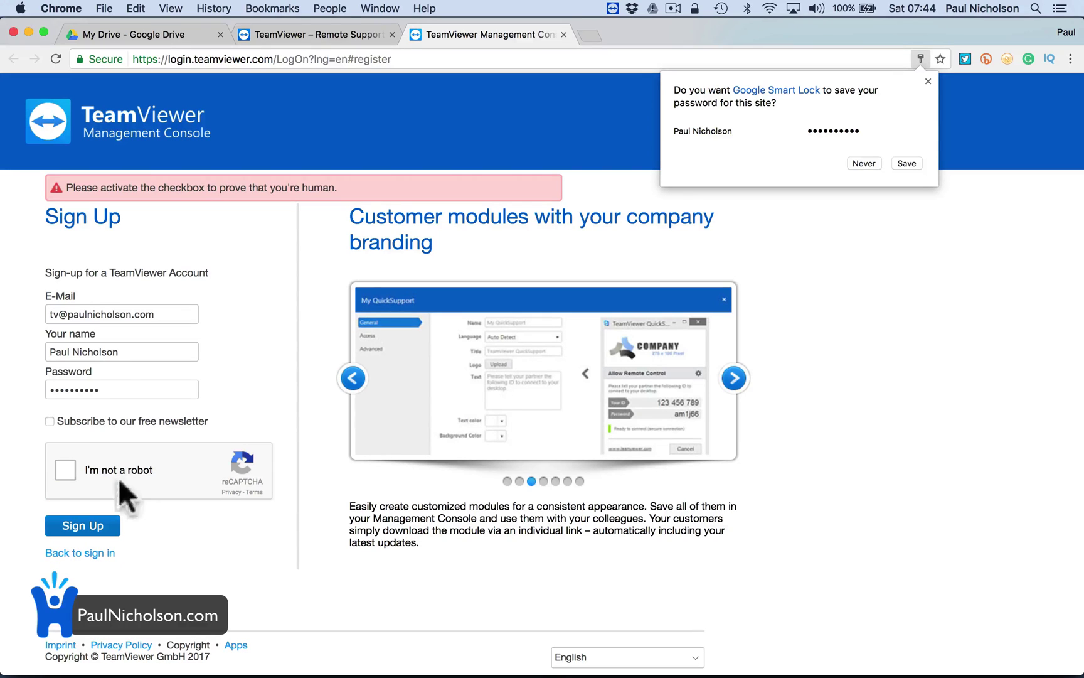
left_click(67, 468)
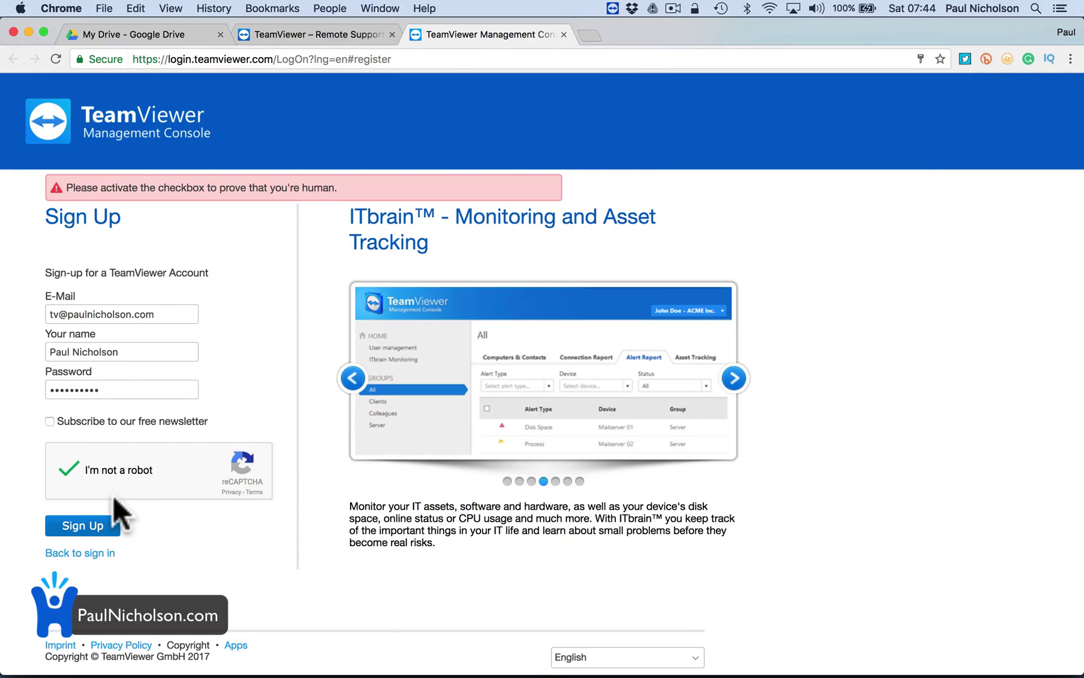
left_click(75, 527)
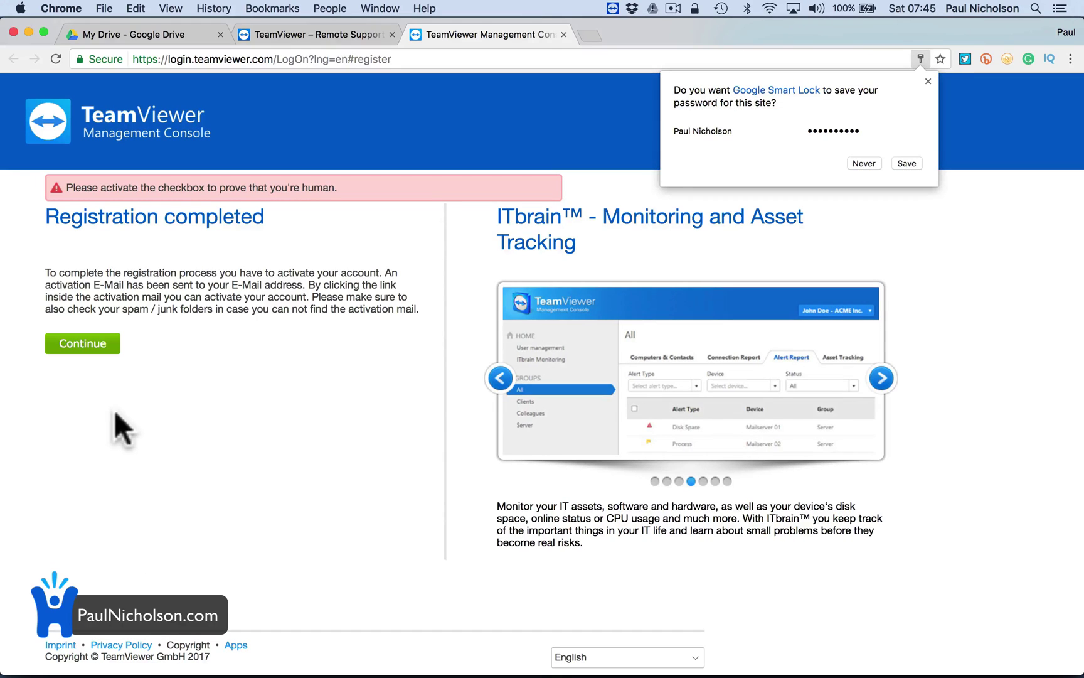
Enter the Management Console, dismiss What's new, and bring up TeamViewer's Computers & Contacts.
left_click(92, 342)
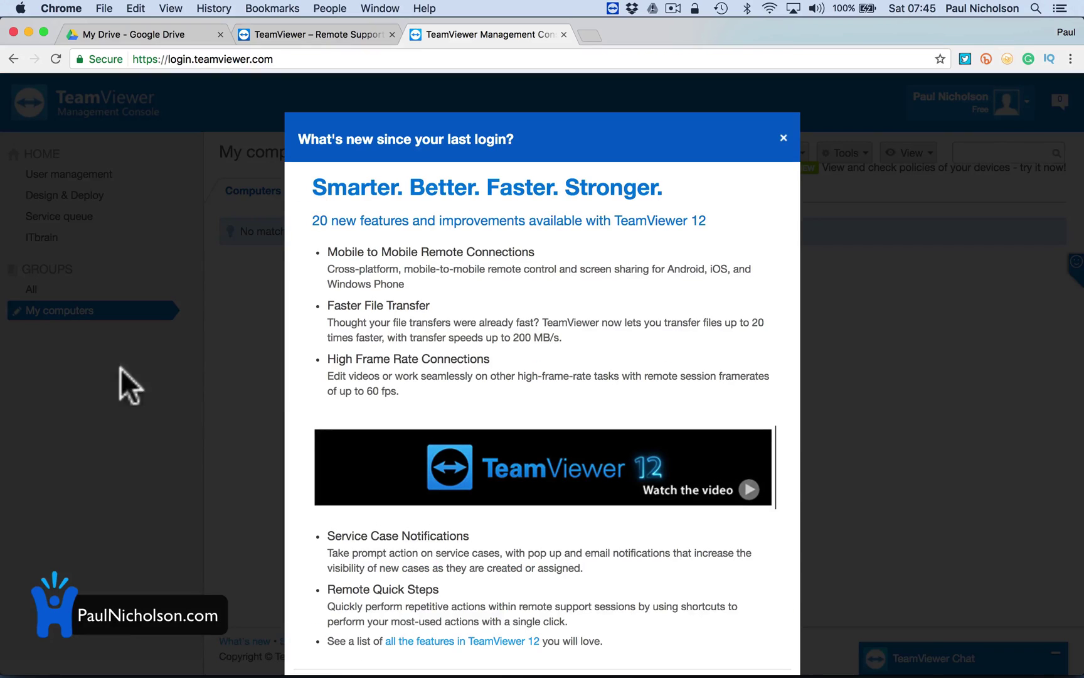
mouse_move(714, 659)
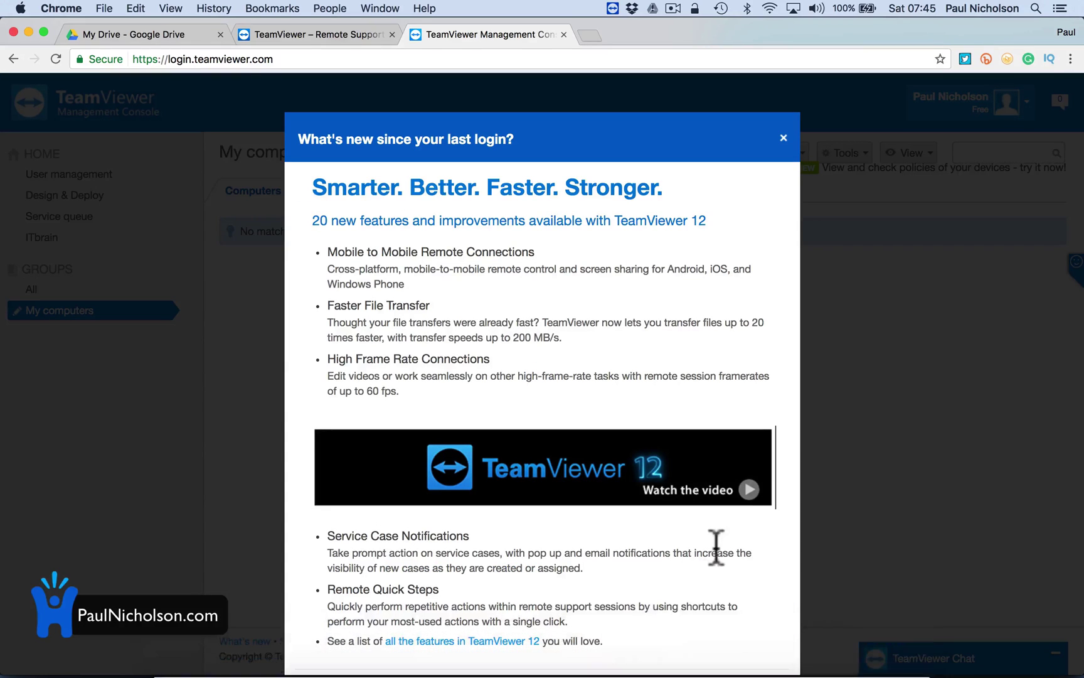
left_click(783, 137)
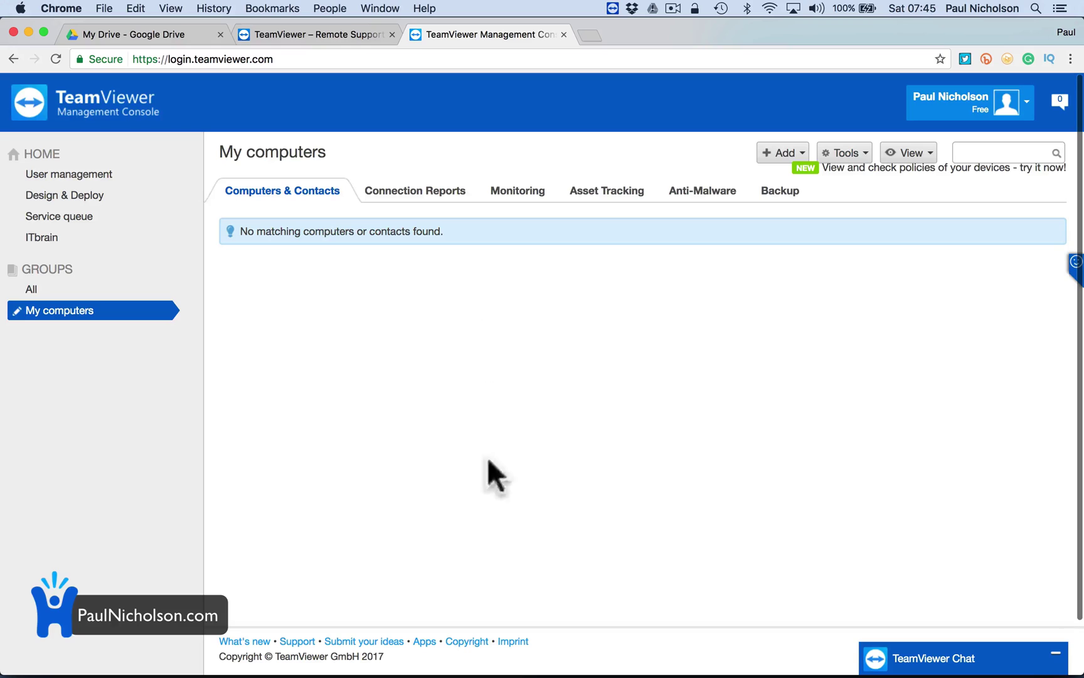
left_click(778, 154)
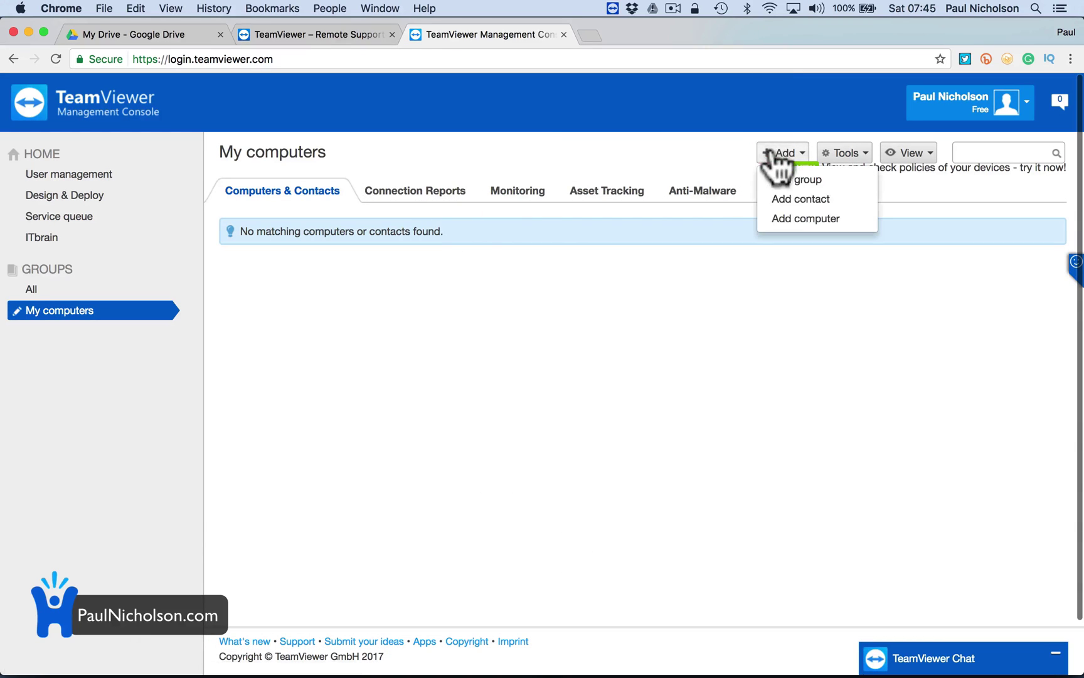
left_click(790, 305)
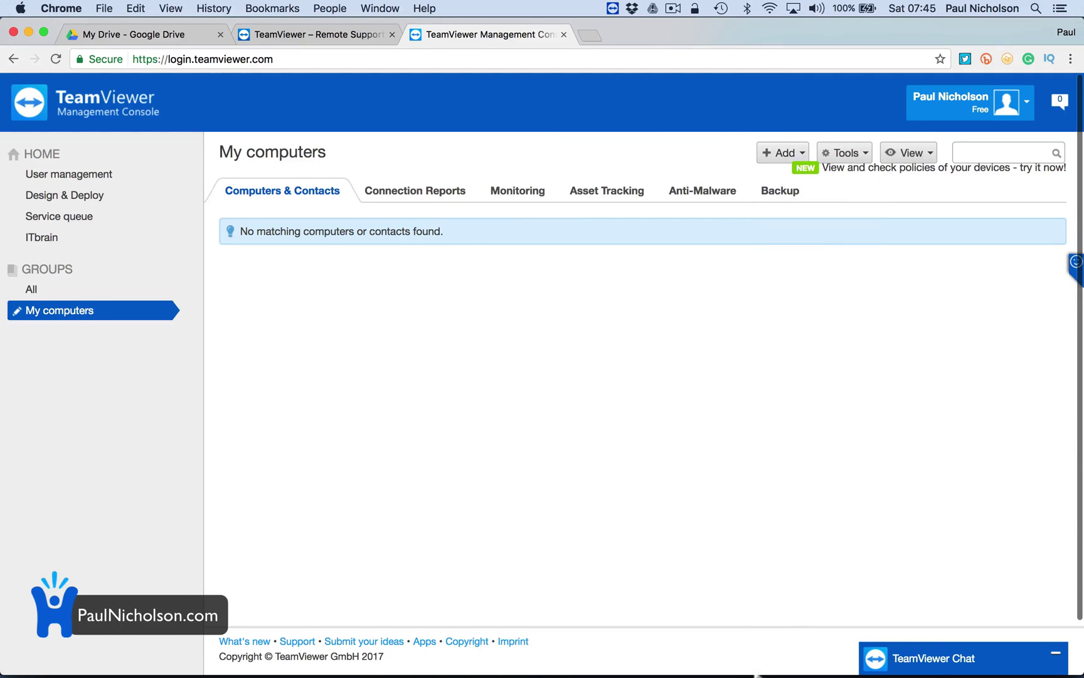
left_click(778, 665)
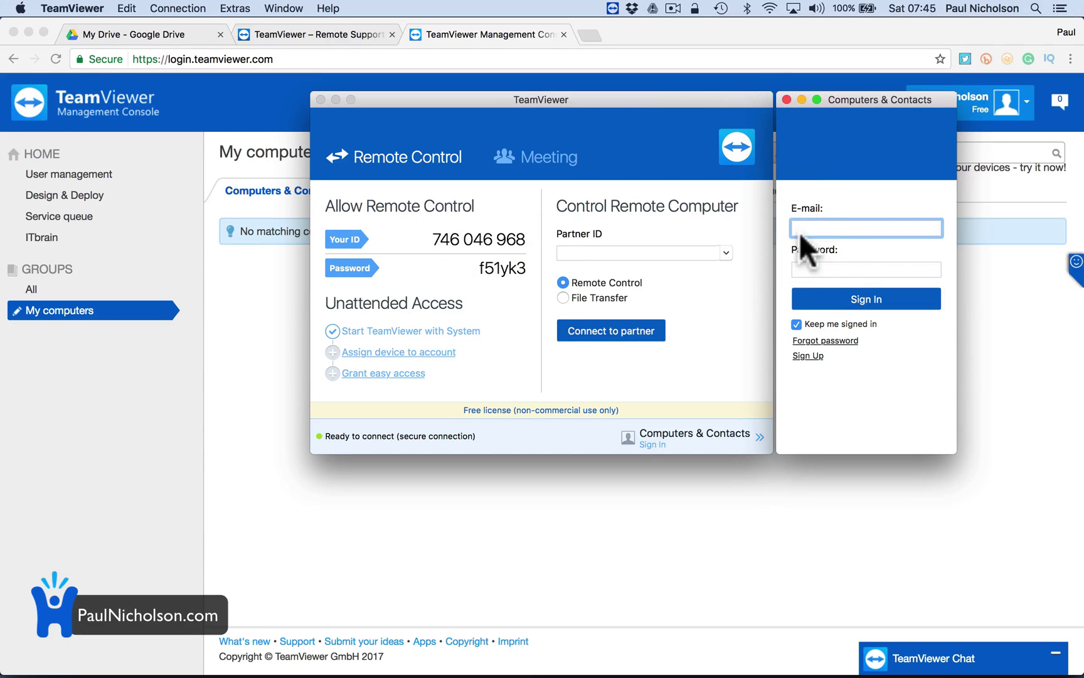
Sign in to Computers & Contacts with the account e-mail and password.
key("Tab")
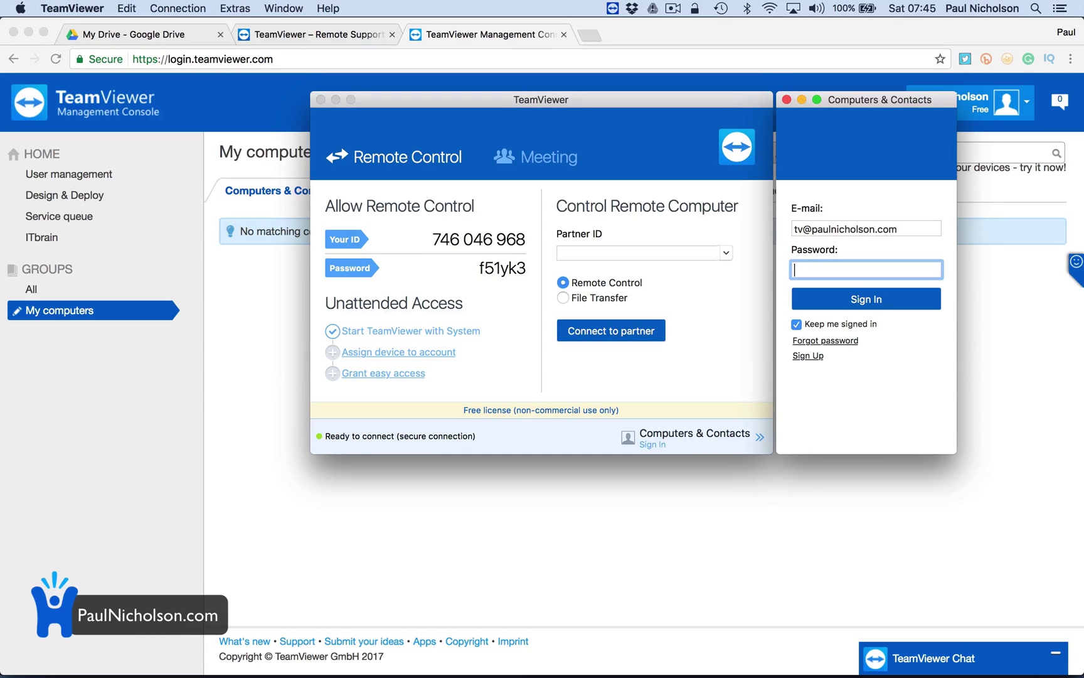
type("*****")
type("••")
key("Return")
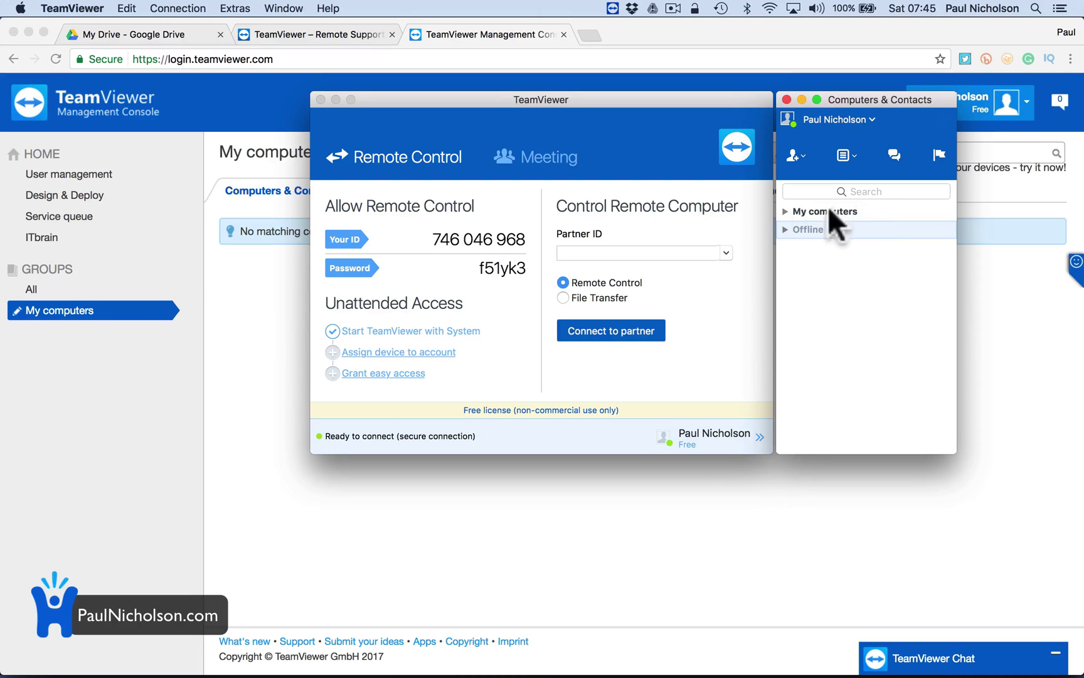
Expand the empty My computers group and open the add-contact options.
left_click(809, 212)
left_click(784, 211)
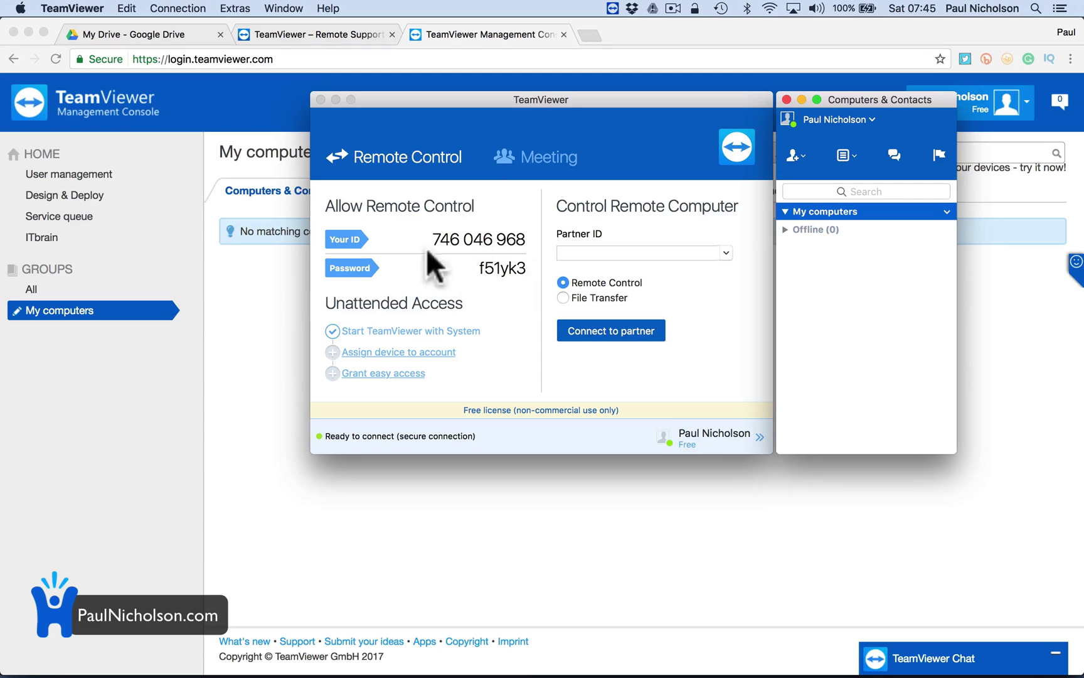
left_click(800, 161)
Add the remote computer with its partner ID, password and alias 'Home PC' to My computers.
left_click(808, 187)
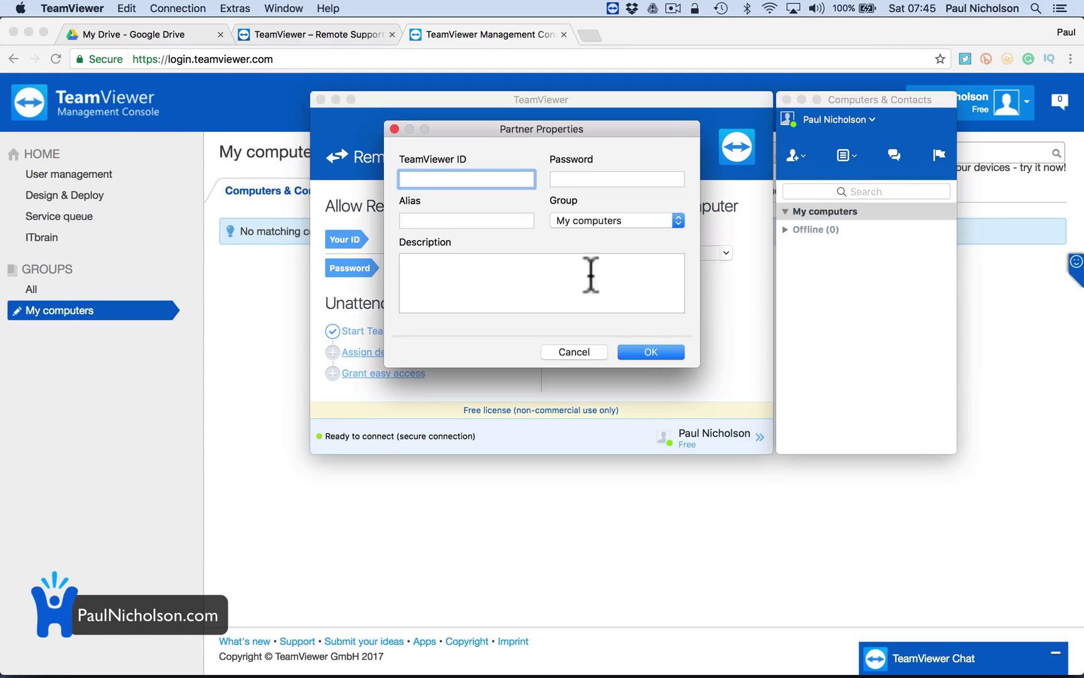
left_click(142, 33)
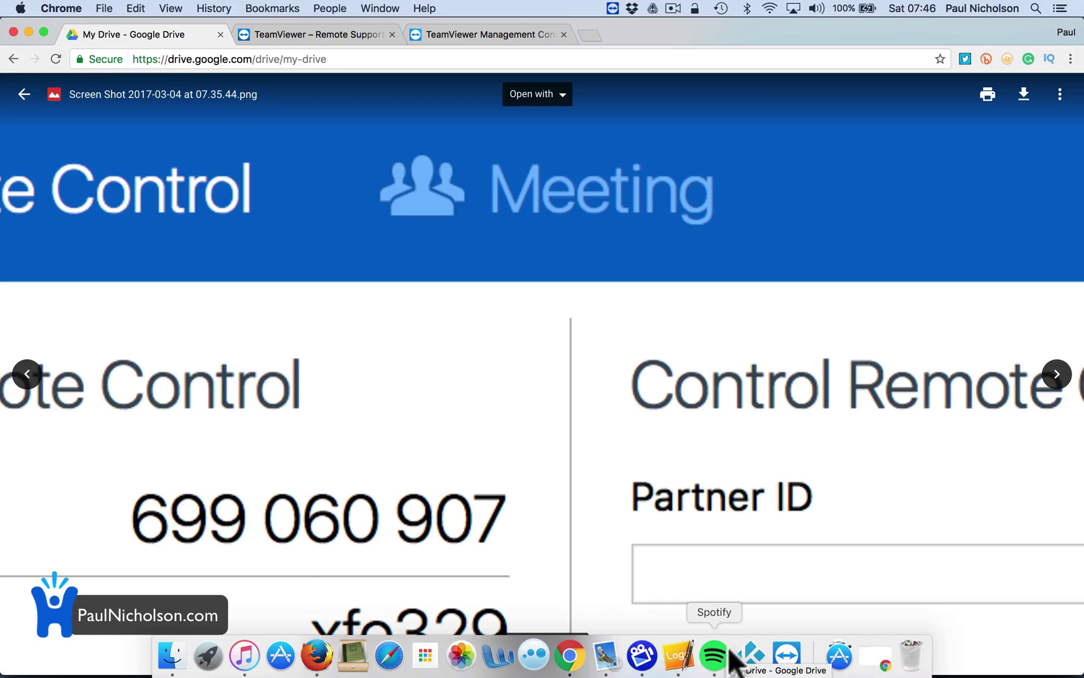
left_click(786, 654)
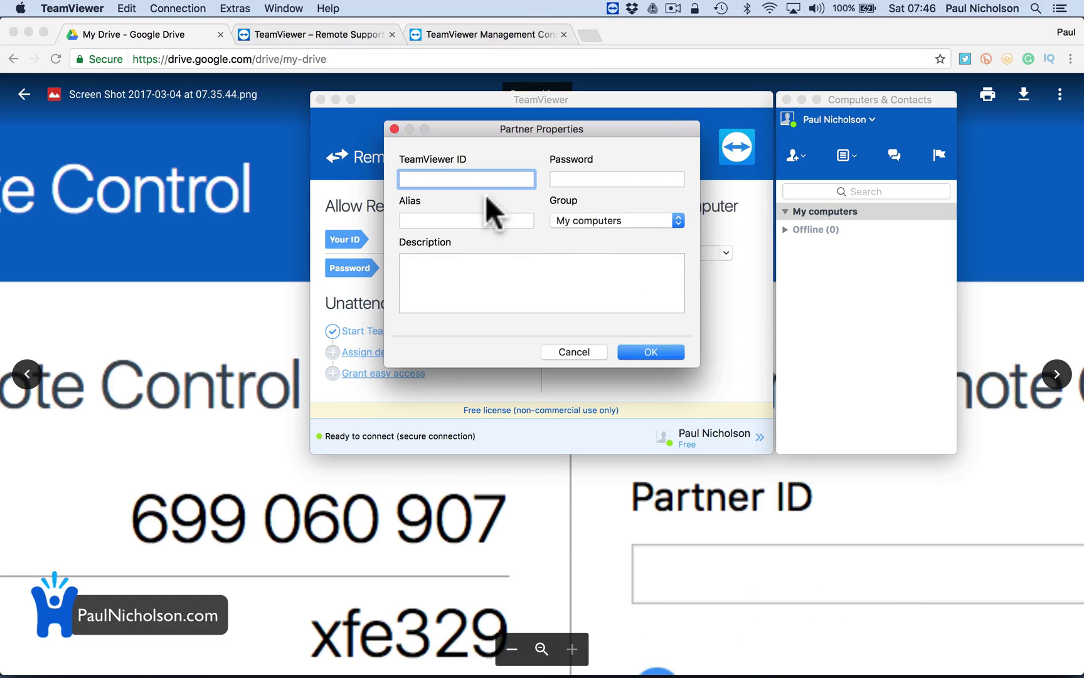
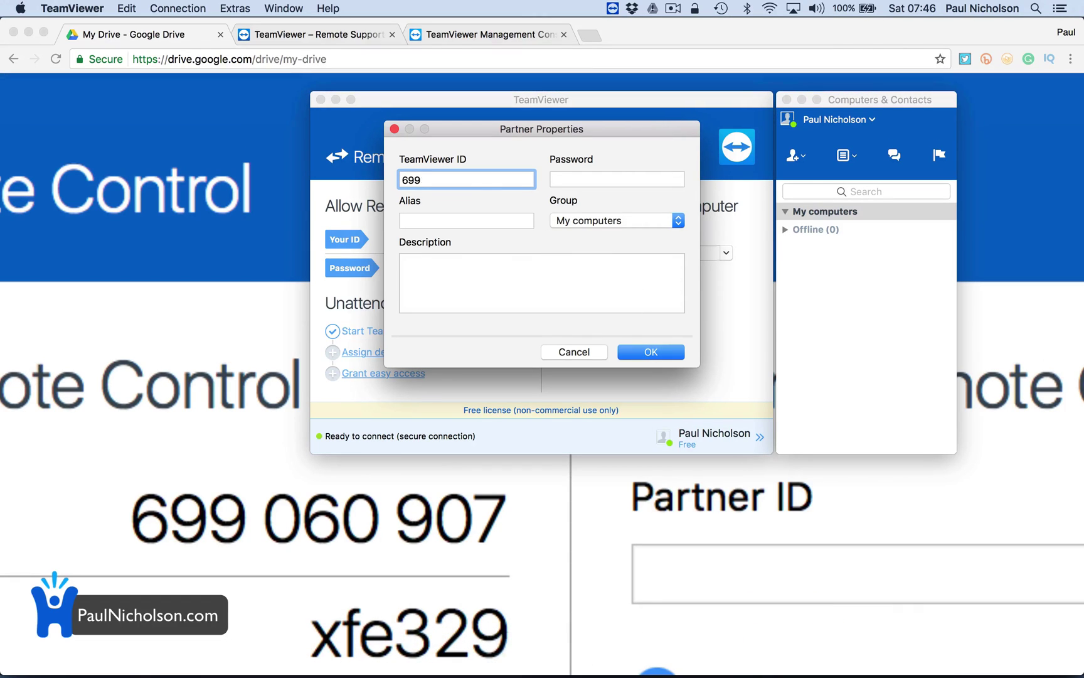
key("Tab")
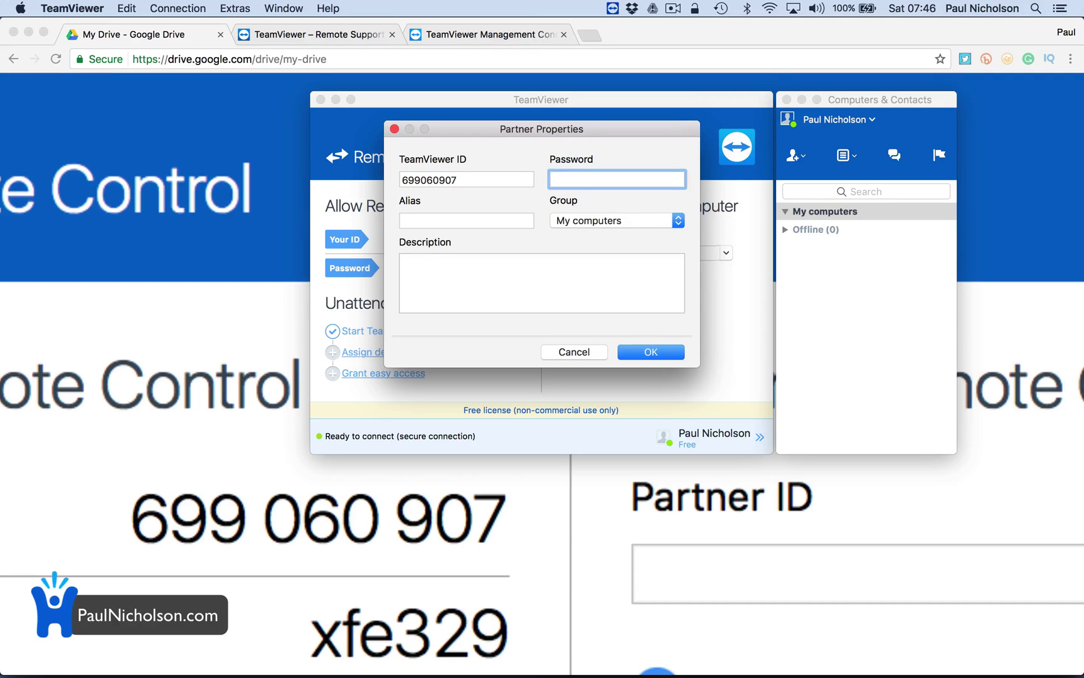
key("Tab")
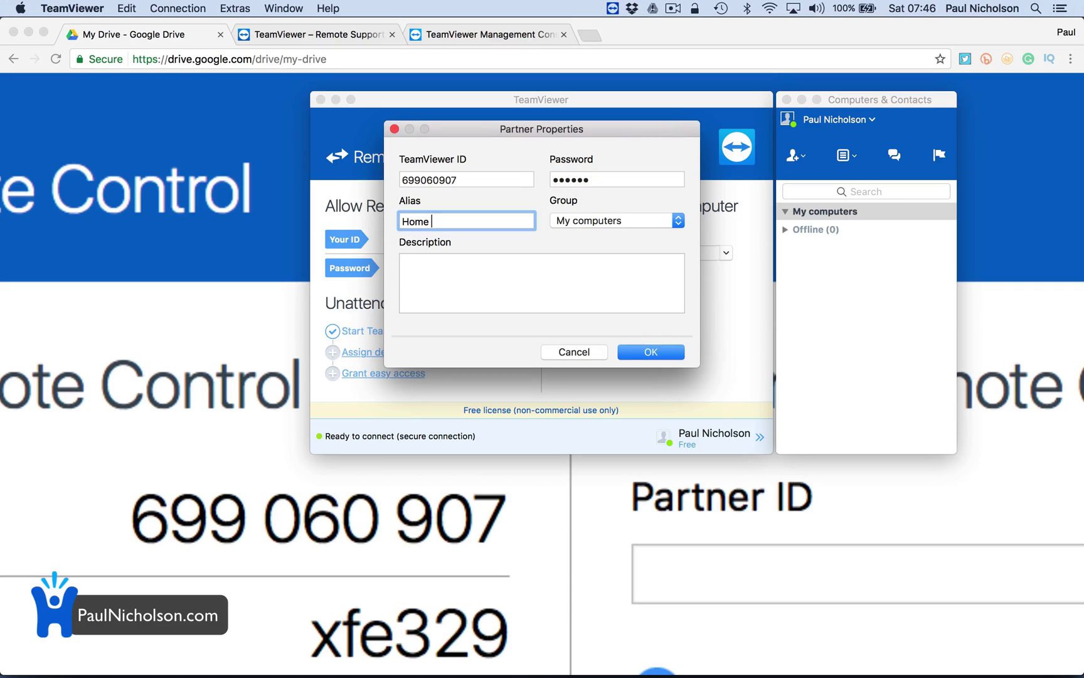
key("BackSpace")
key("BackSpace")
key("BackSpace")
left_click(651, 352)
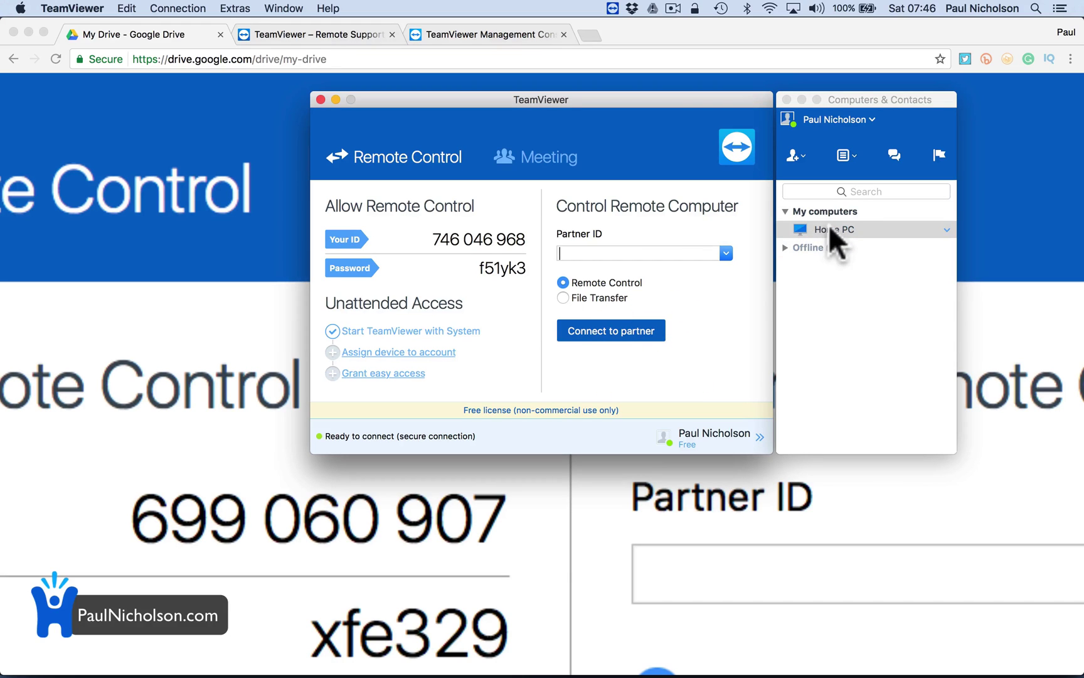
Open the TeamViewer validation e-mail in Mail and follow its account activation link.
mouse_move(641, 655)
left_click(605, 656)
left_click(303, 110)
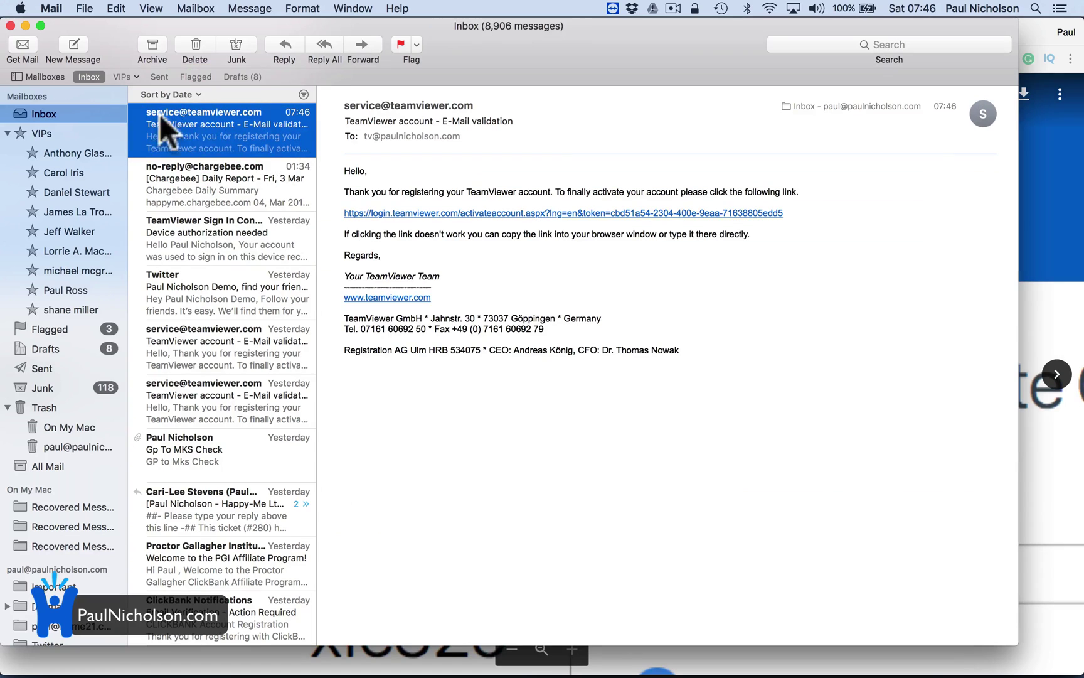
left_click(436, 213)
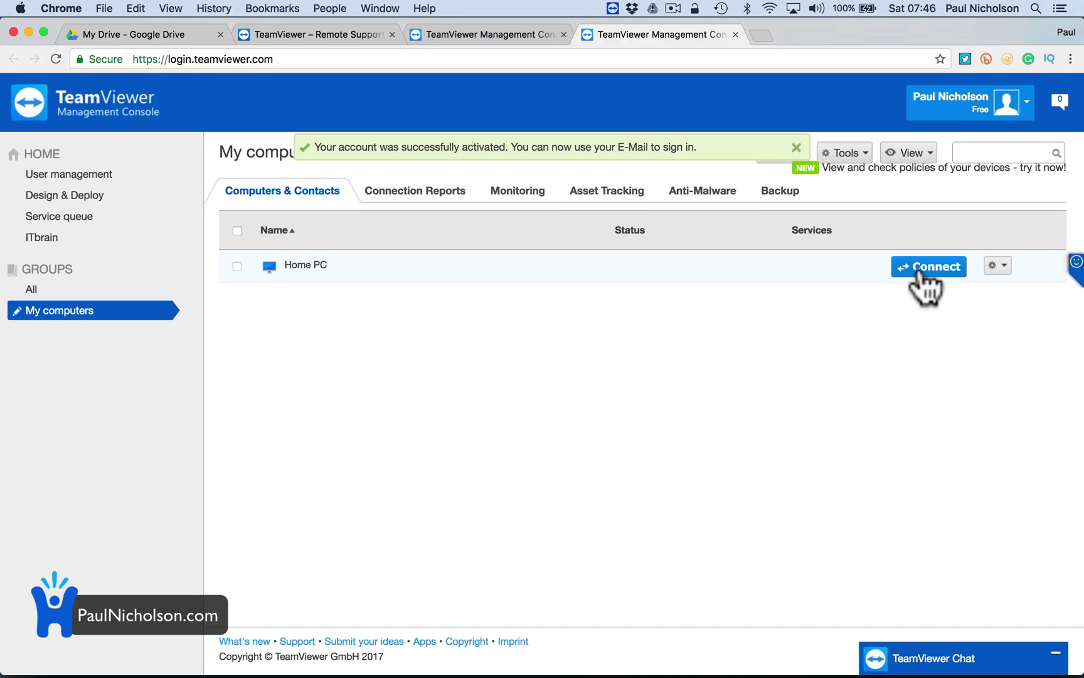
Connect to Home PC from the Management Console via TeamViewer.app, then end the session.
mouse_move(835, 653)
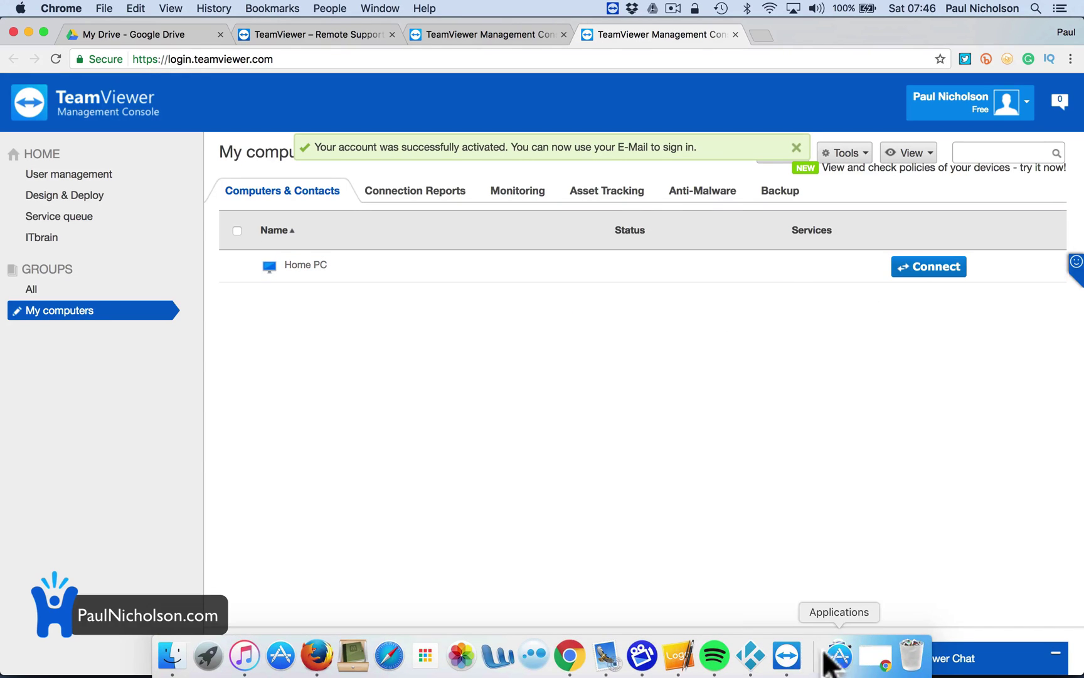
left_click(788, 652)
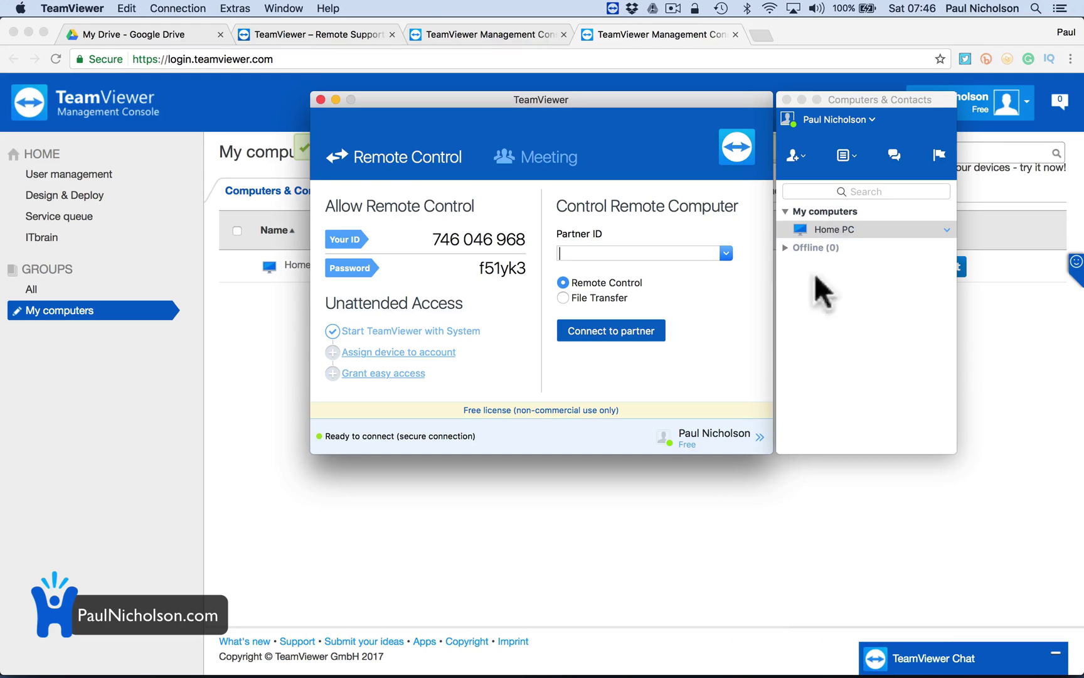
left_click(763, 607)
left_click(921, 270)
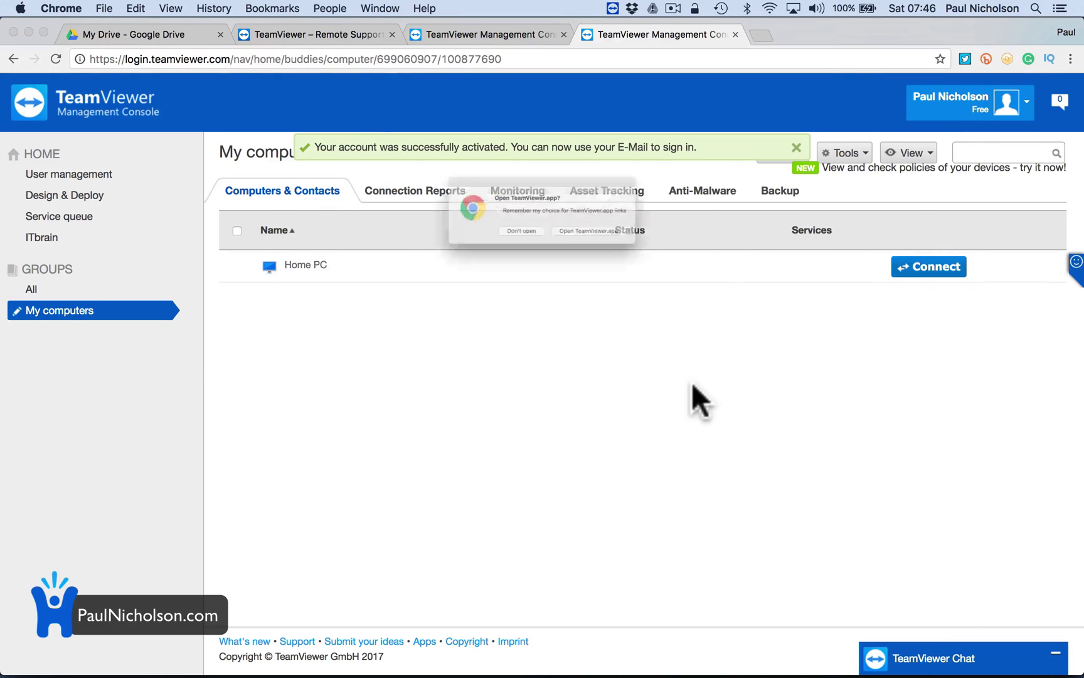
left_click(621, 246)
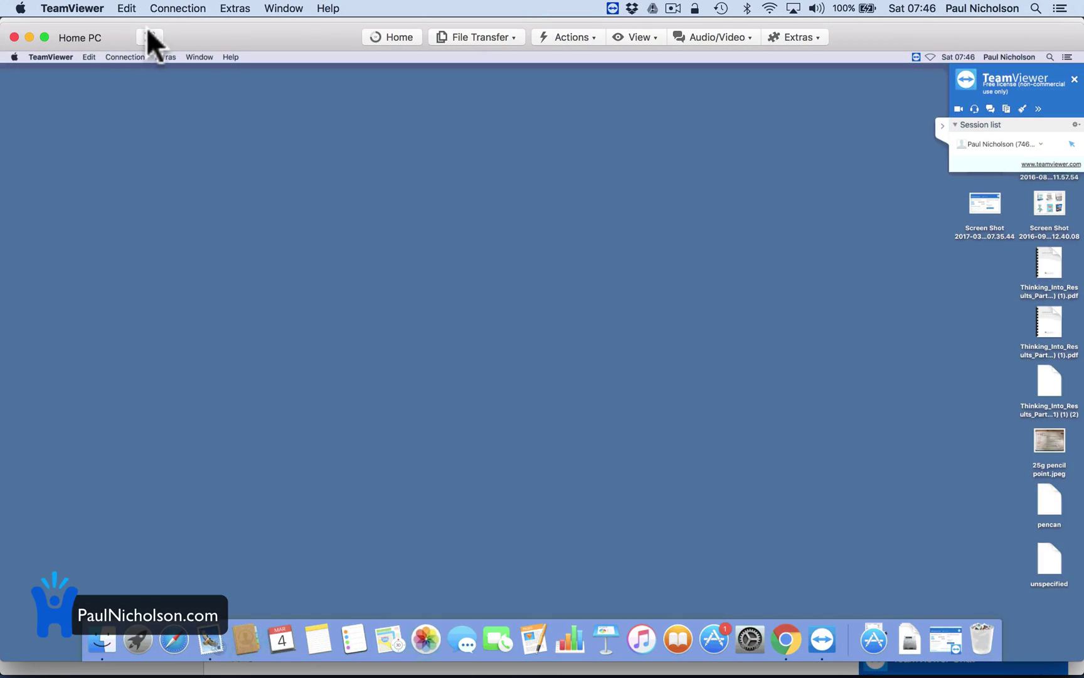
left_click(150, 38)
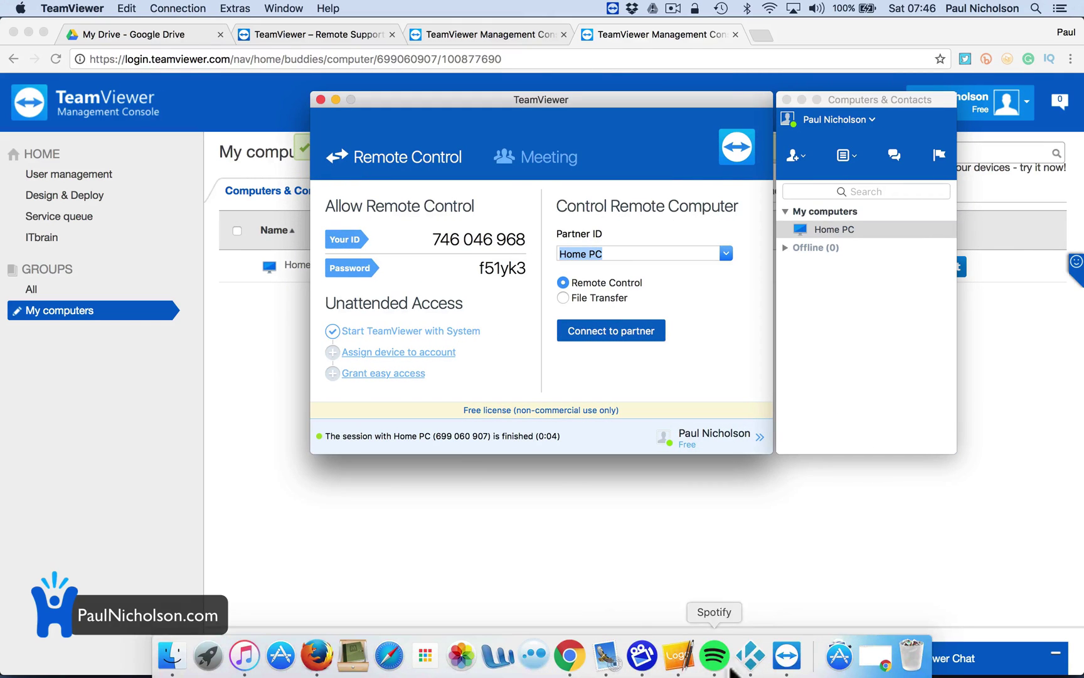
Reconnect to Home PC from the saved list and launch Safari on the remote Mac.
double_click(850, 230)
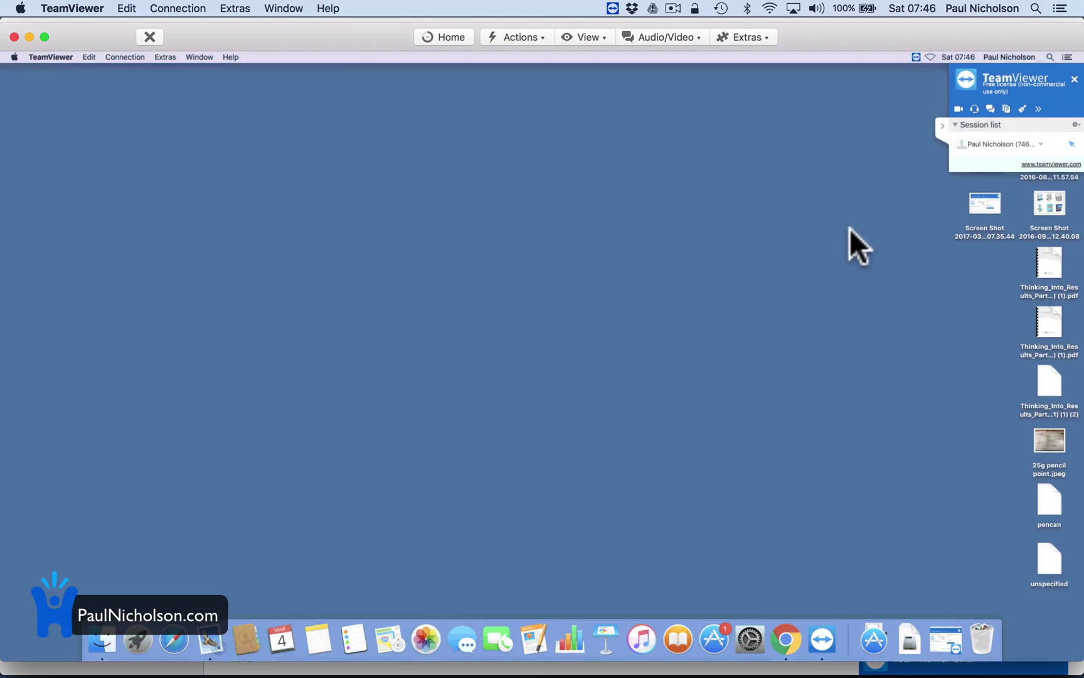
left_click(174, 639)
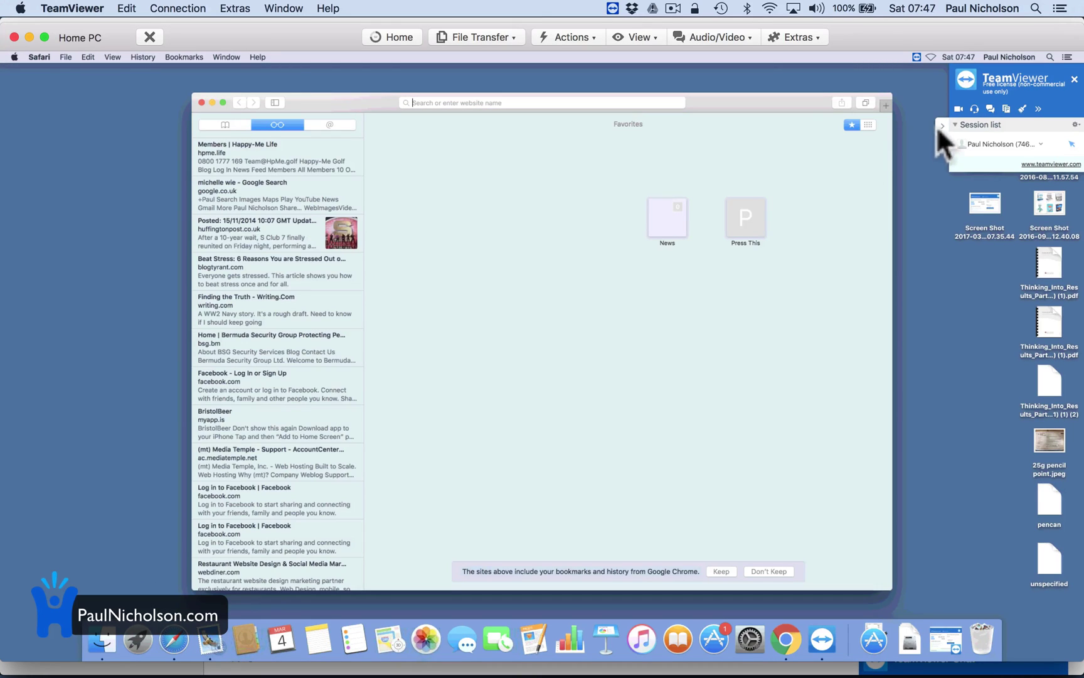
left_click(941, 125)
Close remote Safari, discard its imported Chrome bookmarks, and keep Chrome as default browser.
left_click(202, 102)
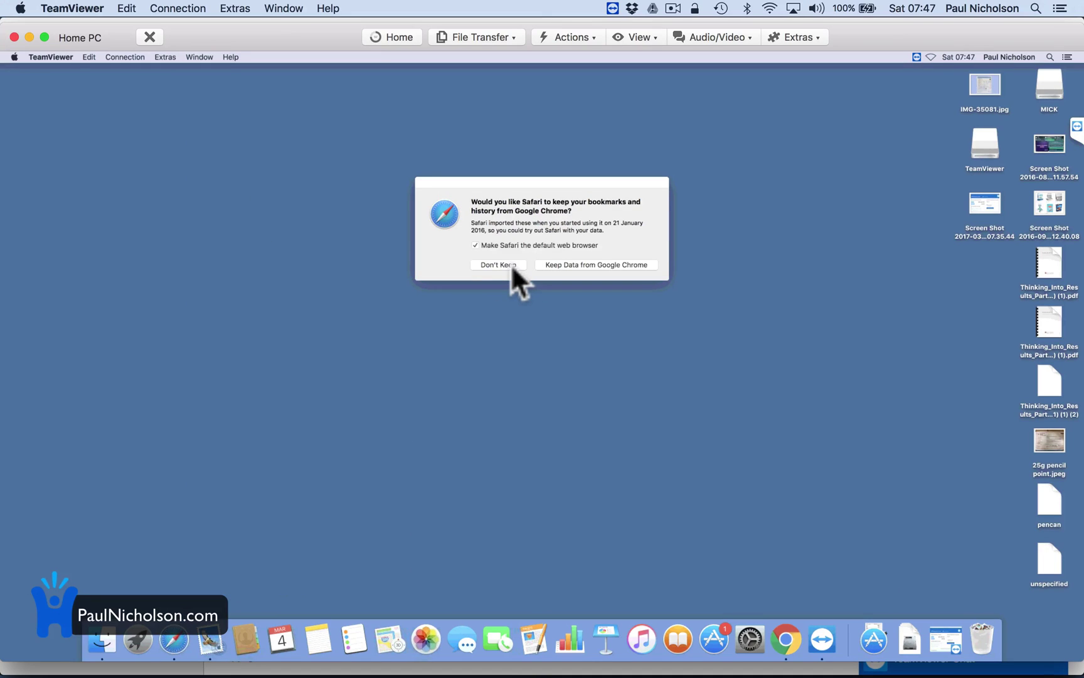
left_click(510, 264)
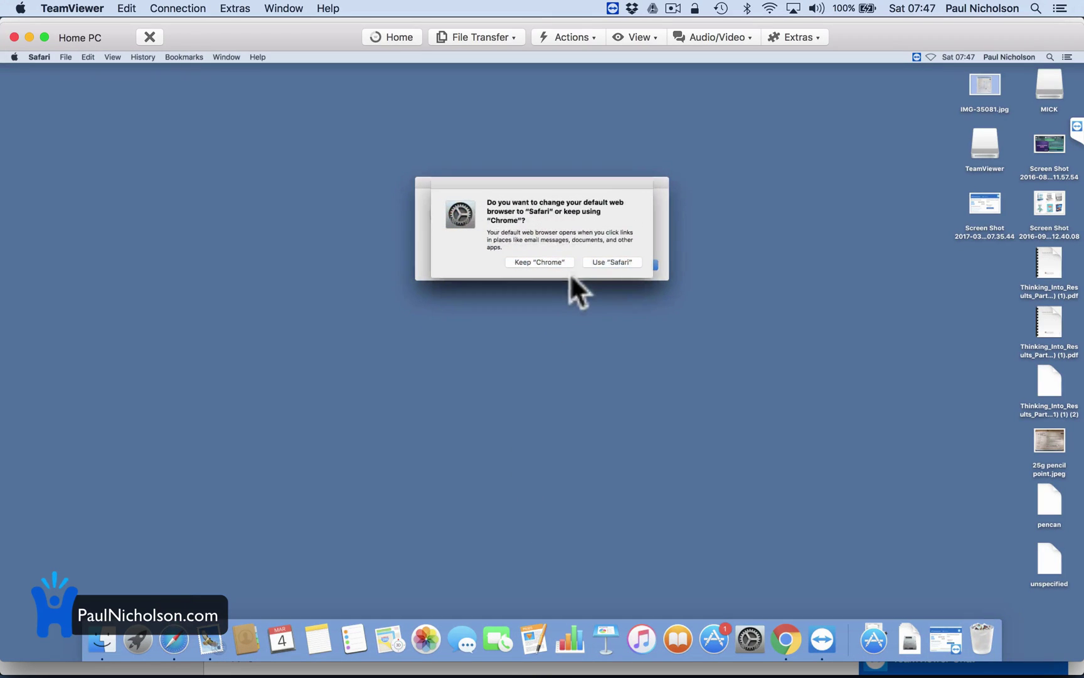
left_click(544, 262)
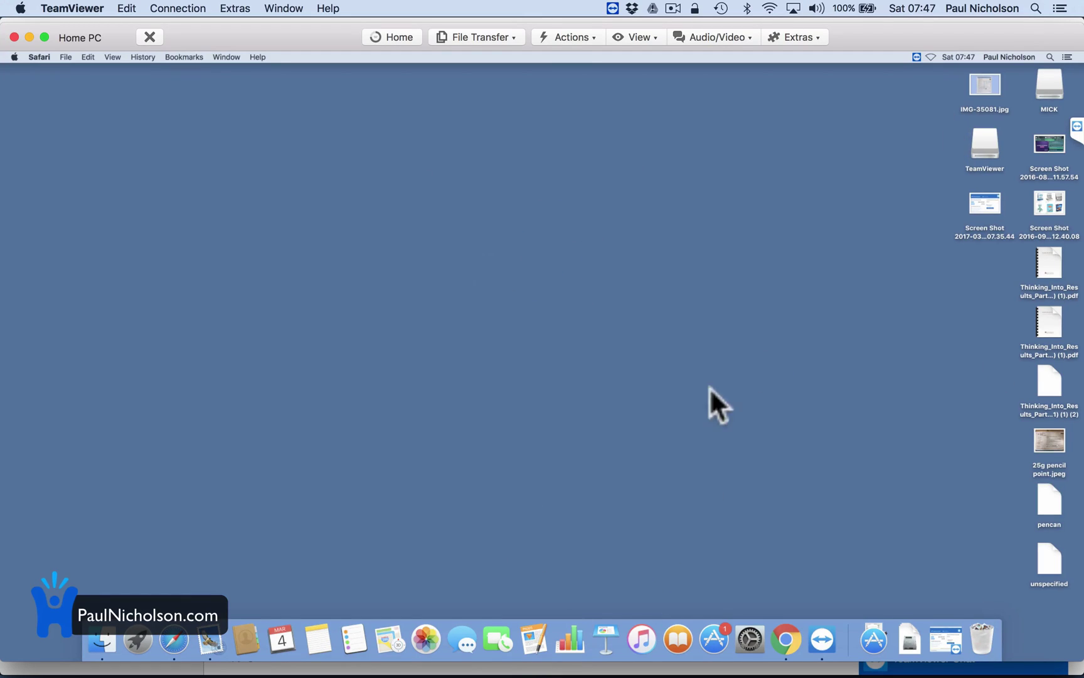
Launch Chrome from the remote Mac's Dock.
left_click(787, 638)
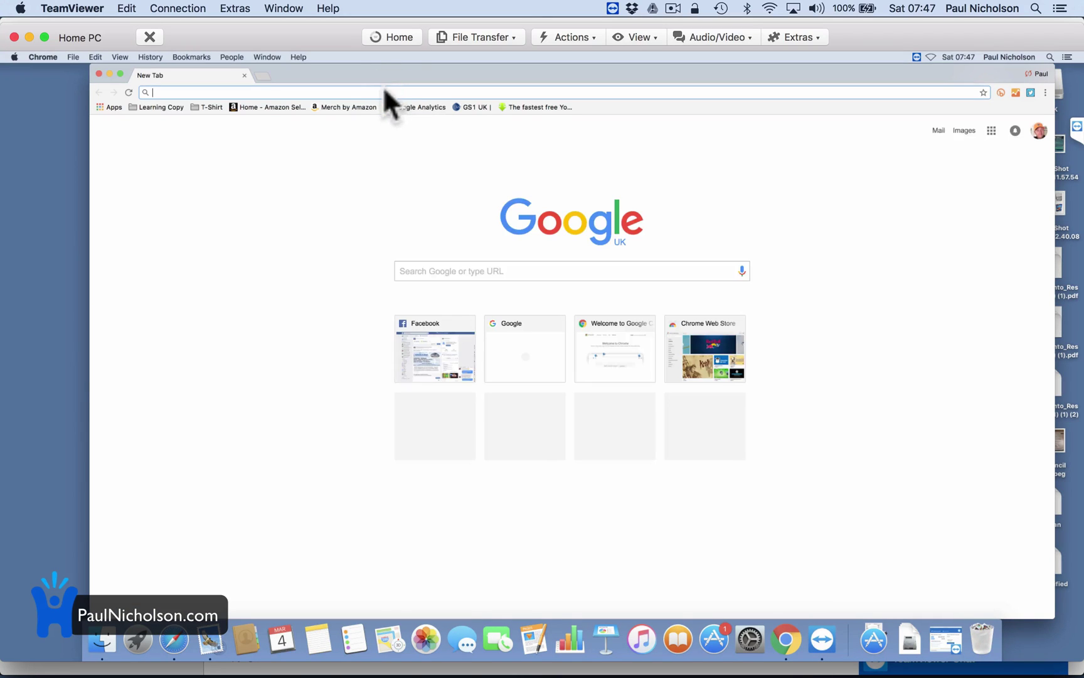
type("google")
key("BackSpace")
key("BackSpace")
key("BackSpace")
key("BackSpace")
key("BackSpace")
key("BackSpace")
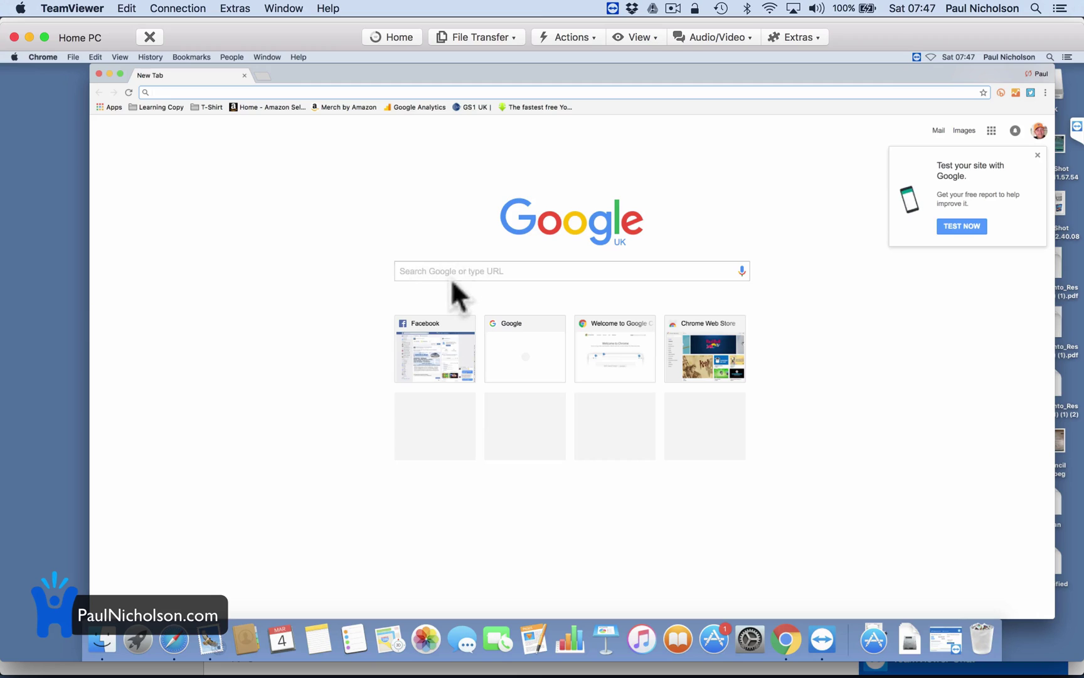
Search Google for 'bbc', open Home - BBC News and accept its cookie notice.
left_click(452, 270)
type("bbc")
key("Return")
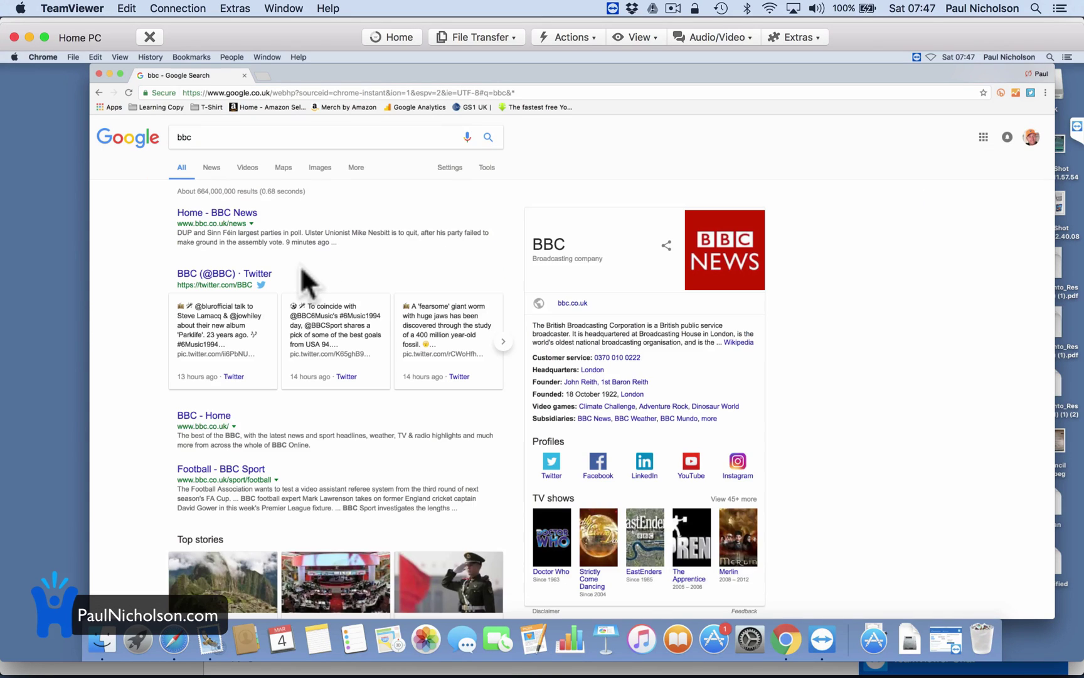
left_click(231, 213)
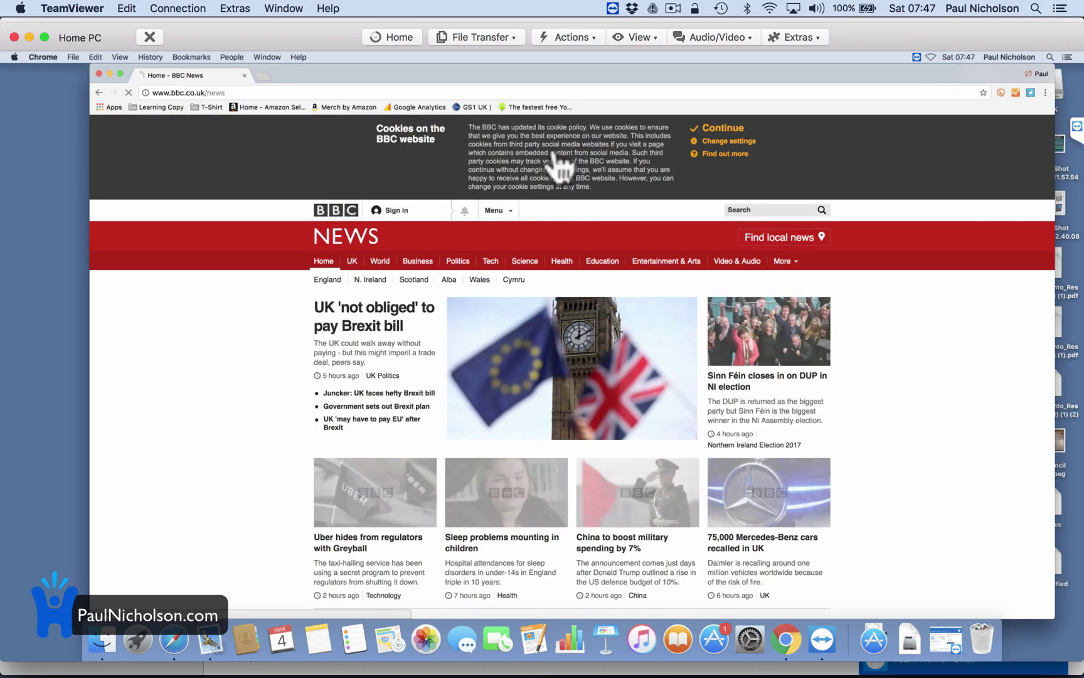
left_click(715, 129)
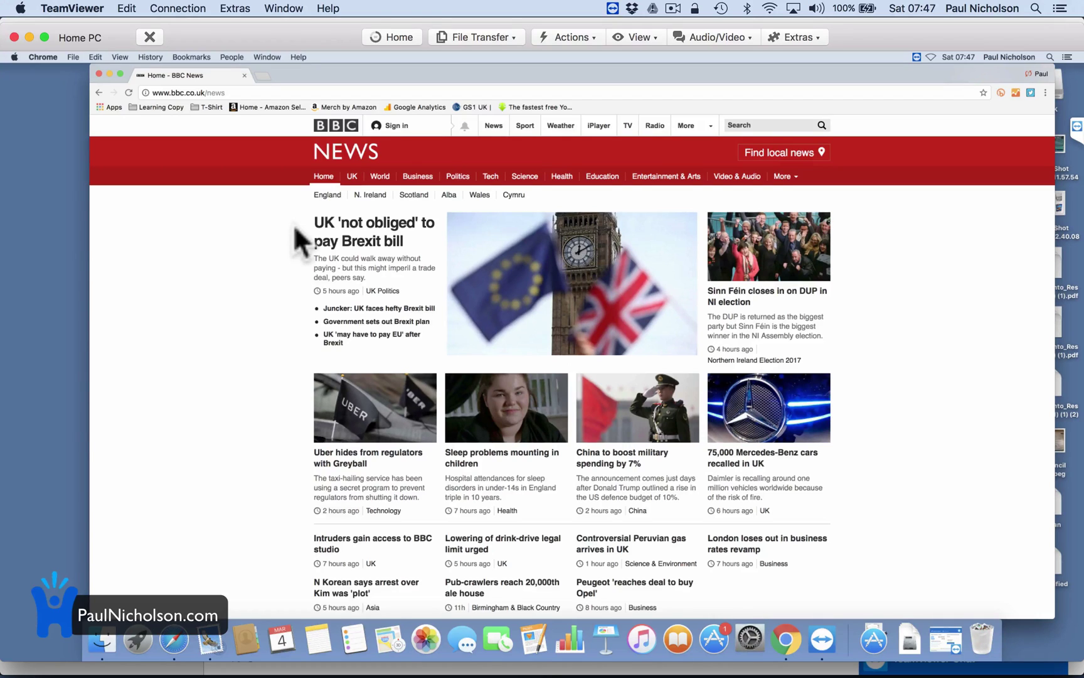
Open and close TeamViewer's File Transfer window, then close the remote System Preferences window.
left_click(474, 36)
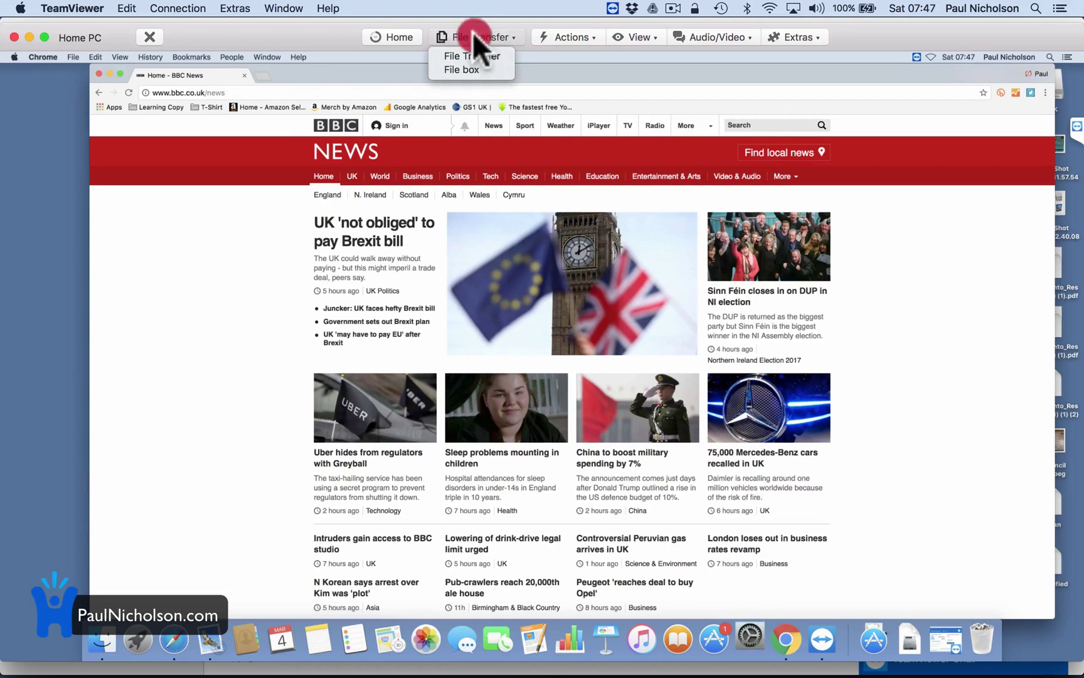
left_click(482, 71)
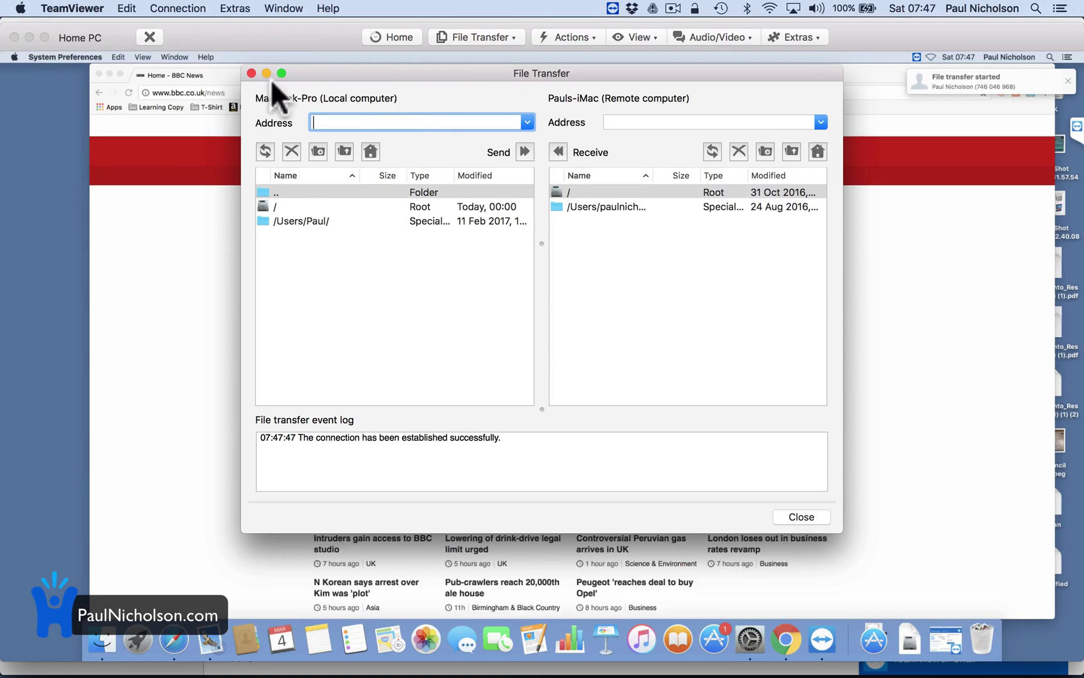
left_click(251, 73)
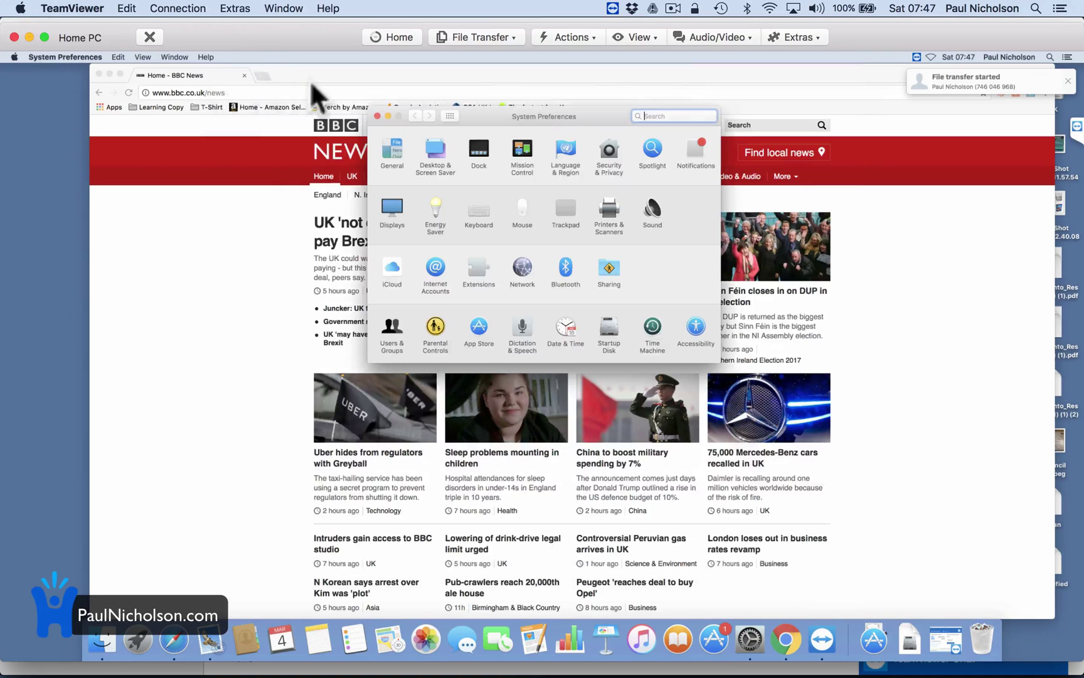
left_click(377, 116)
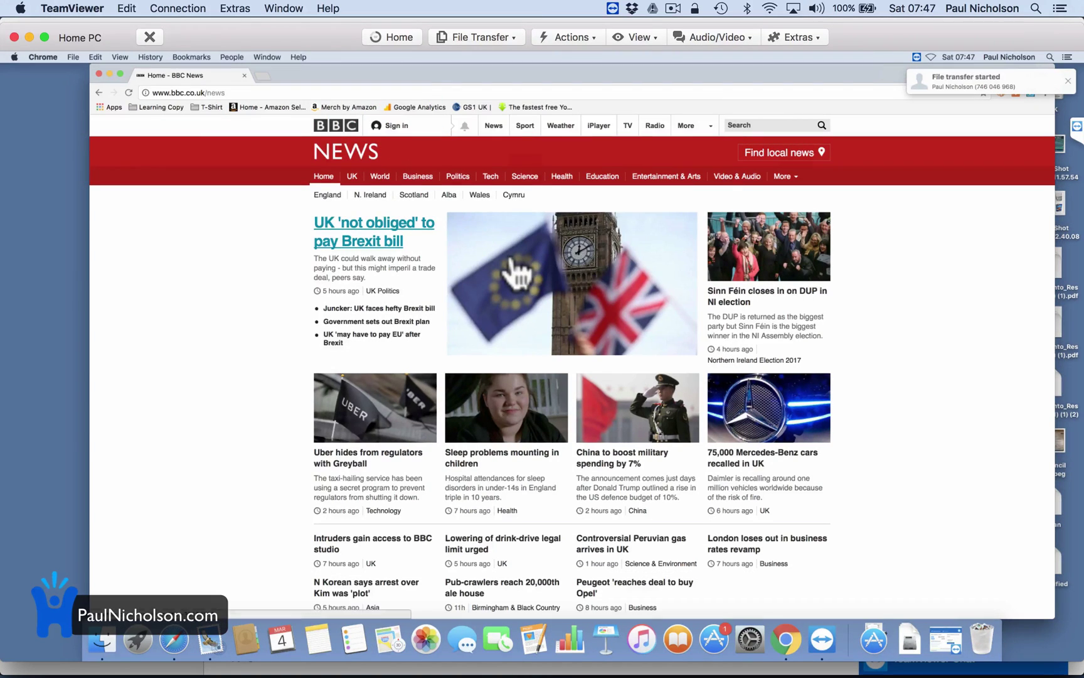
Close remote Chrome and launch TeamViewer from the remote Mac's Dock.
left_click(99, 74)
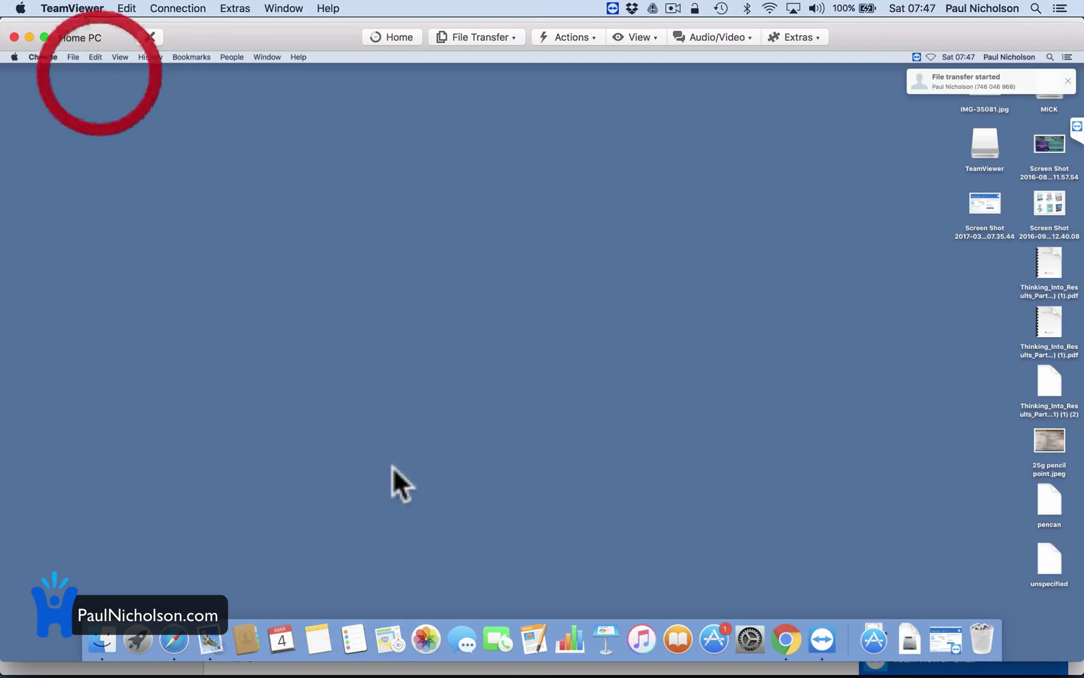
left_click(825, 636)
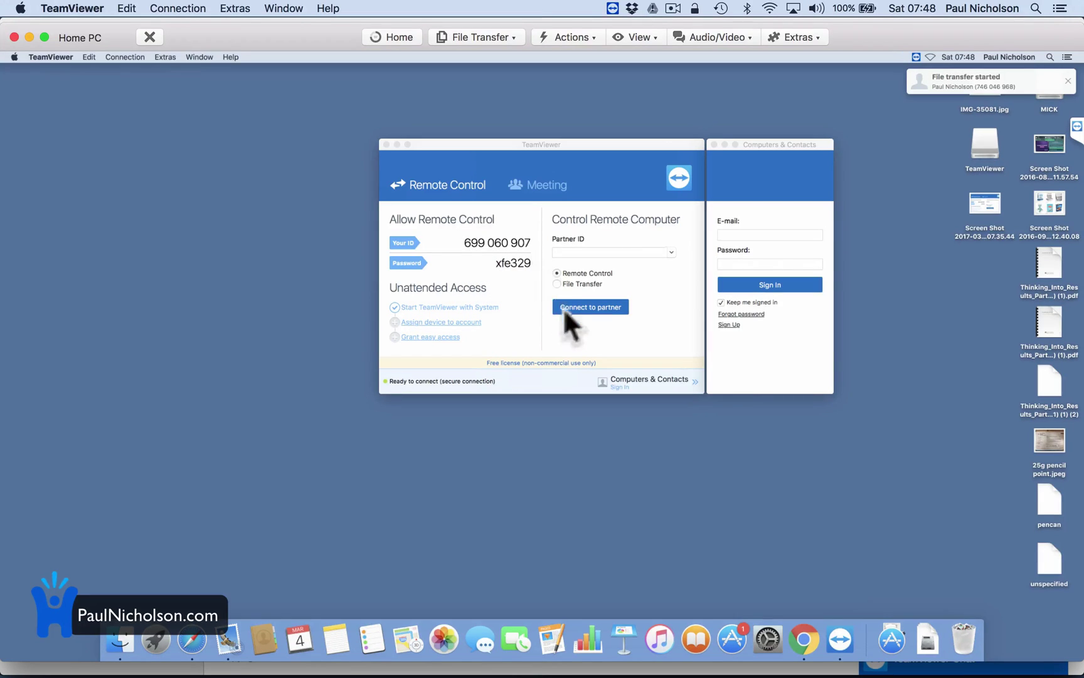
left_click(767, 629)
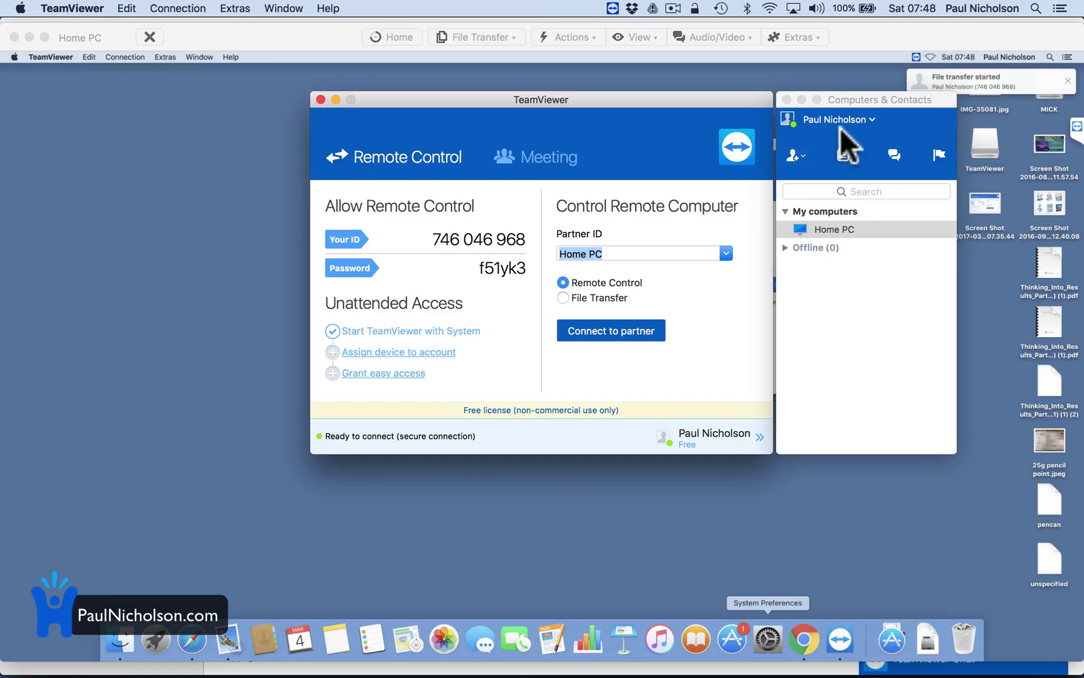
Try adding a remote computer, then bring the local TeamViewer window listing Home PC forward.
left_click(796, 155)
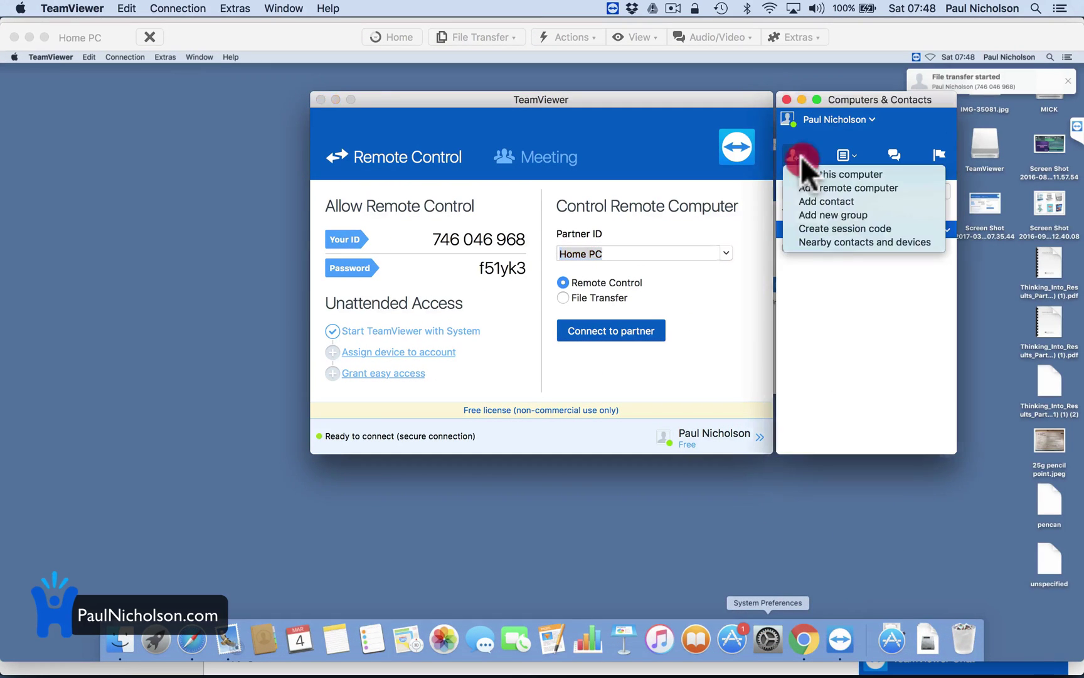
left_click(816, 187)
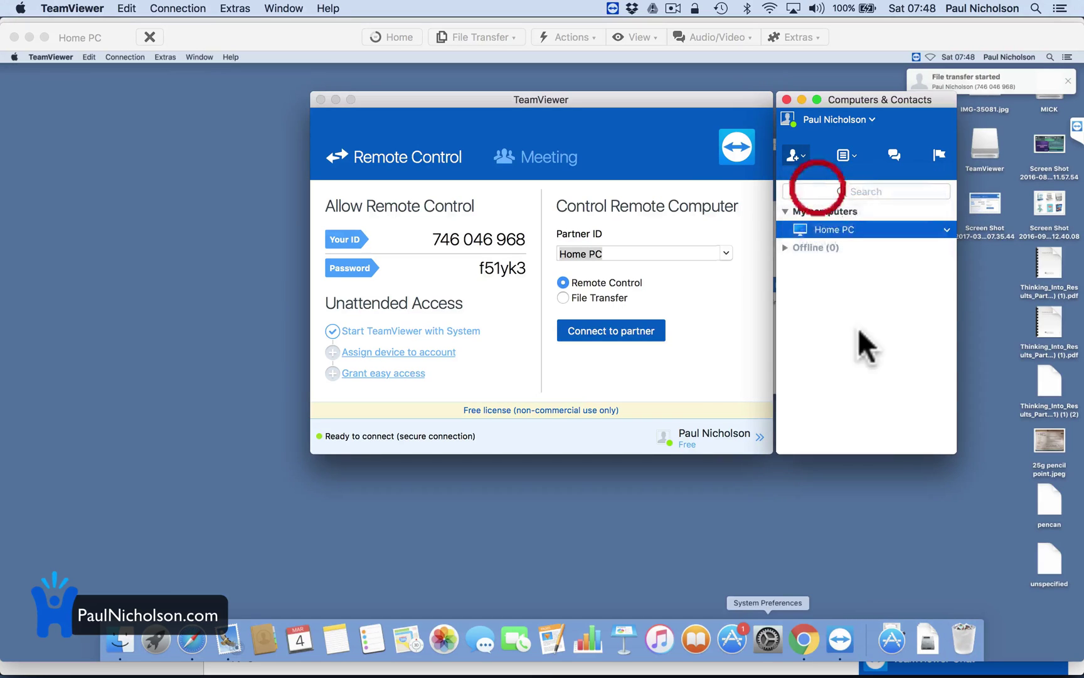
left_click(568, 461)
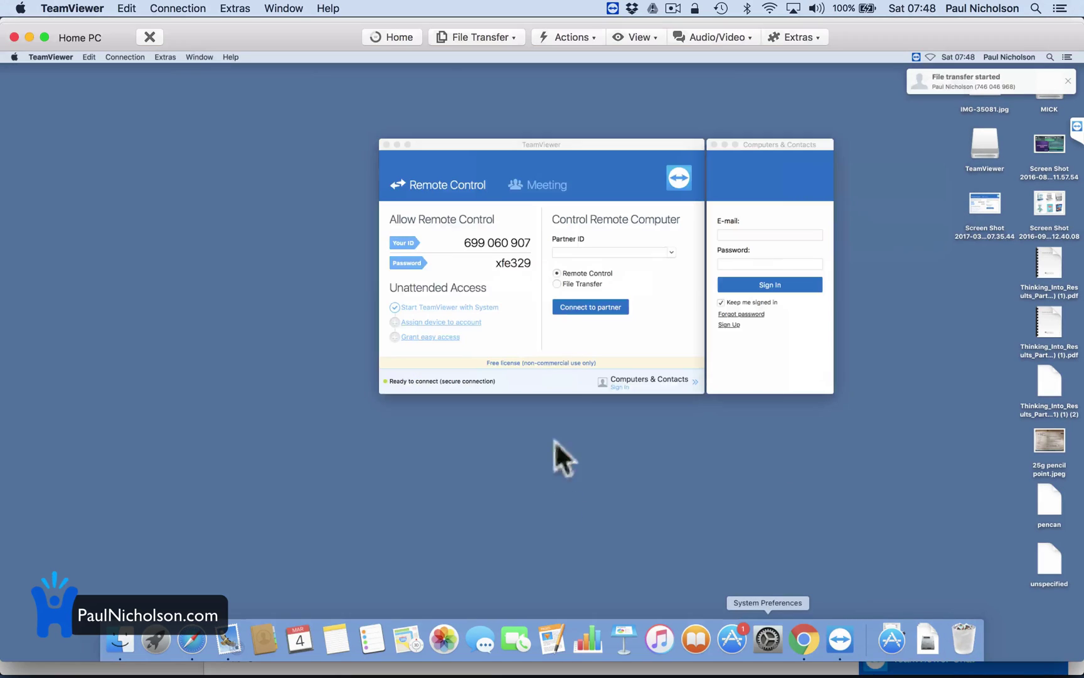
left_click(843, 645)
left_click(283, 8)
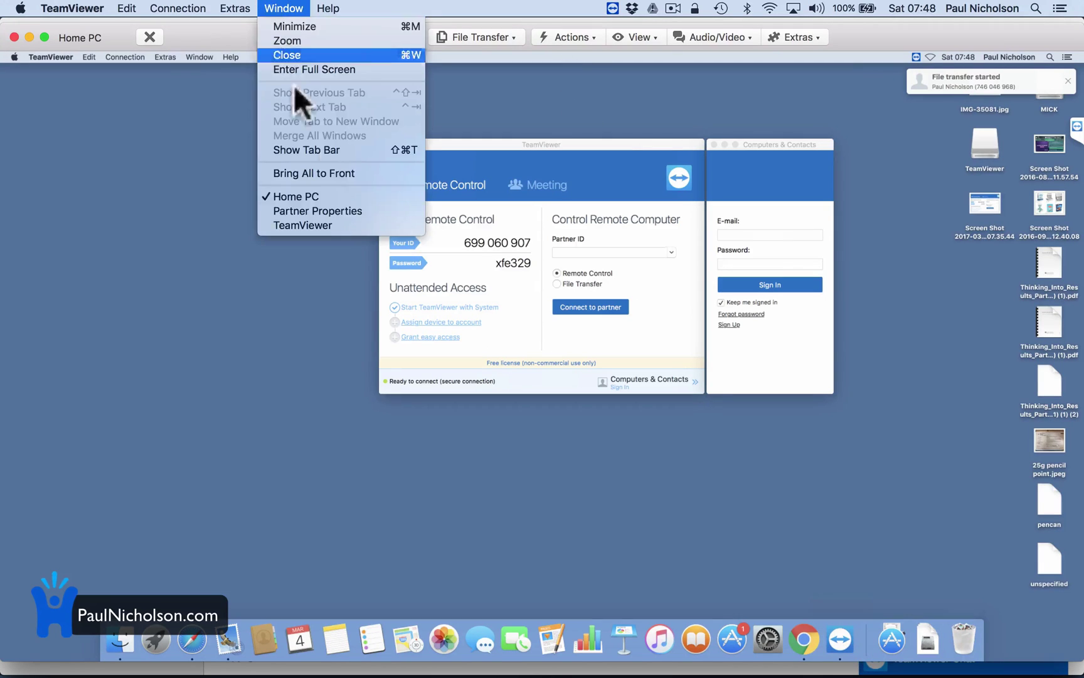
left_click(332, 224)
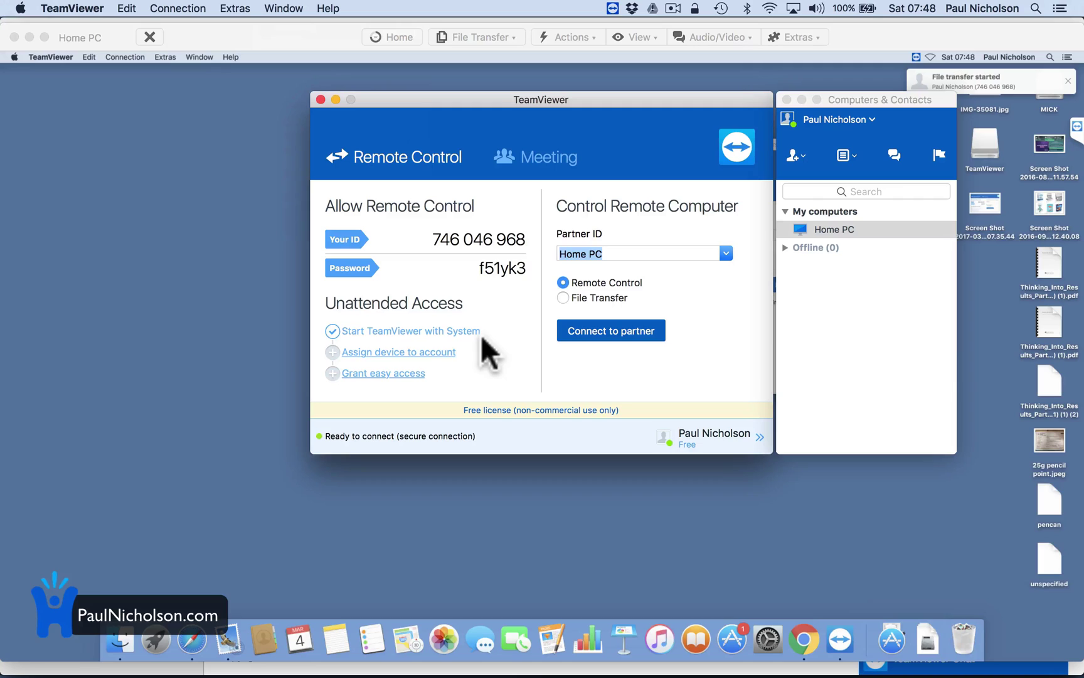